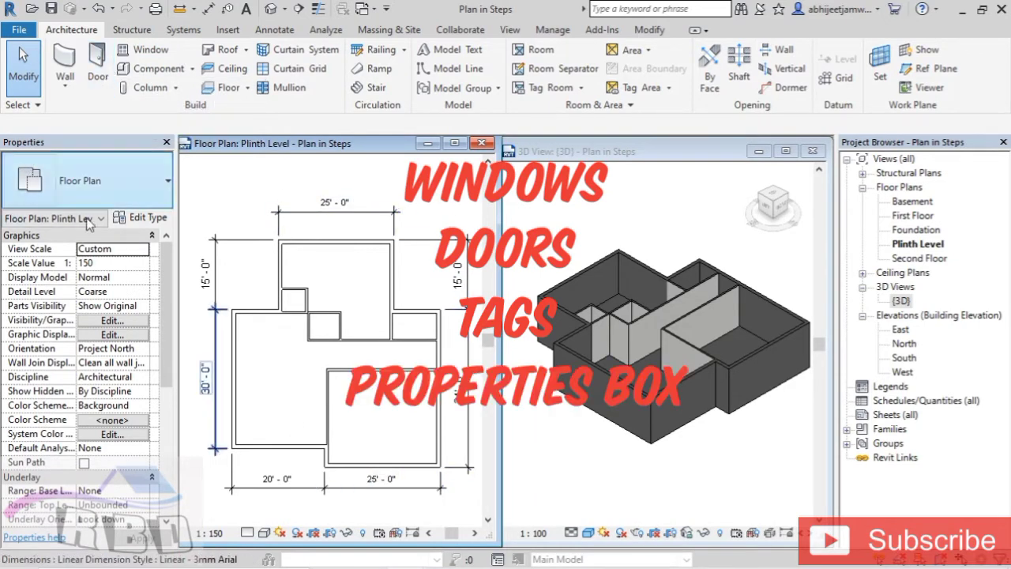
Start placing doors with the M_Single-Flush 0915 x 2134mm type and open its type properties
{"action": "scroll", "coordinate": [95, 291], "scroll_direction": "down", "scroll_amount": 5}
{"action": "scroll", "coordinate": [95, 291], "scroll_direction": "up", "scroll_amount": 2}
{"action": "scroll", "coordinate": [95, 291], "scroll_direction": "up", "scroll_amount": 3}
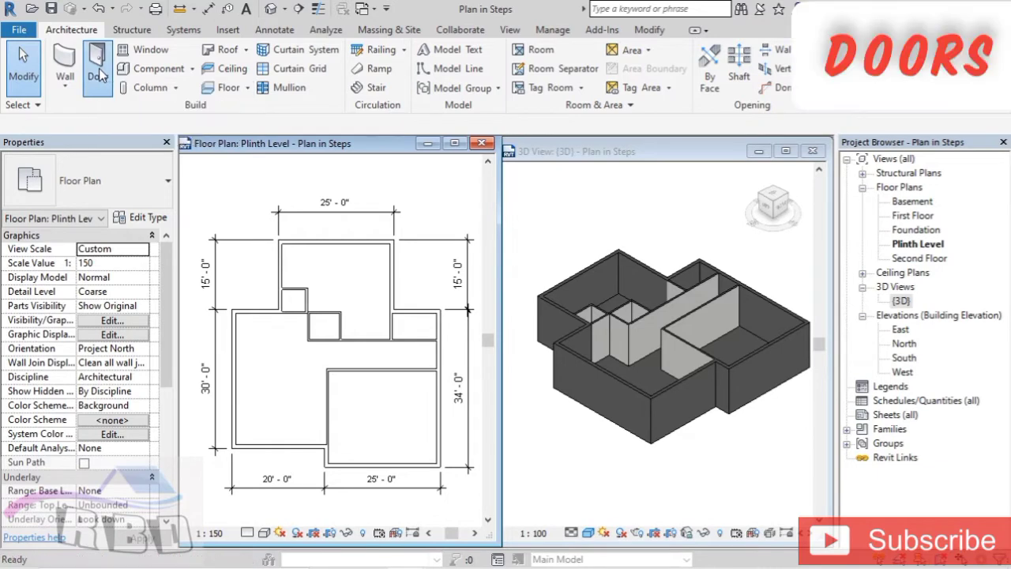
{"action": "left_click", "coordinate": [98, 75]}
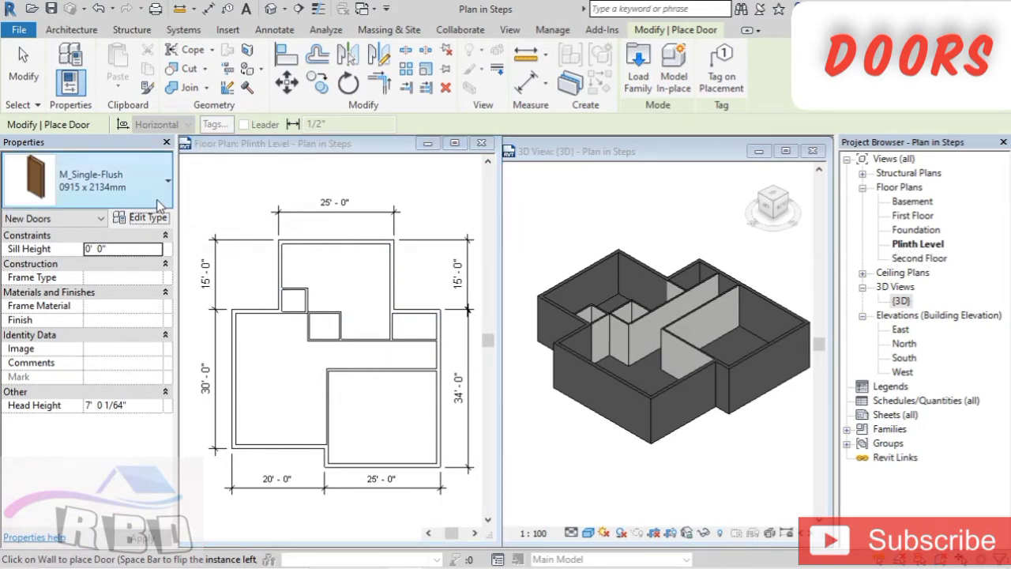
{"action": "left_click", "coordinate": [118, 180]}
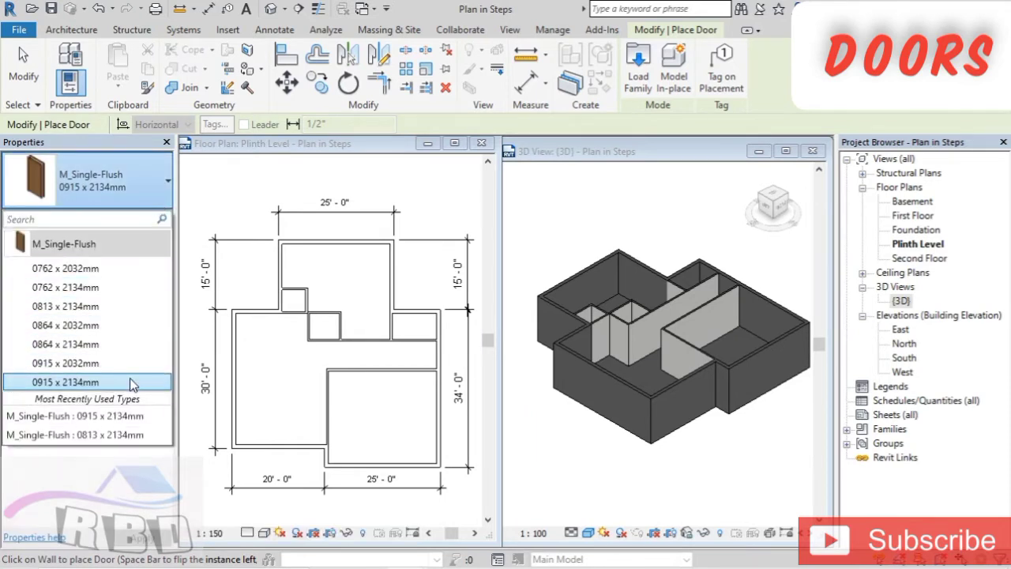
{"action": "left_click", "coordinate": [131, 382]}
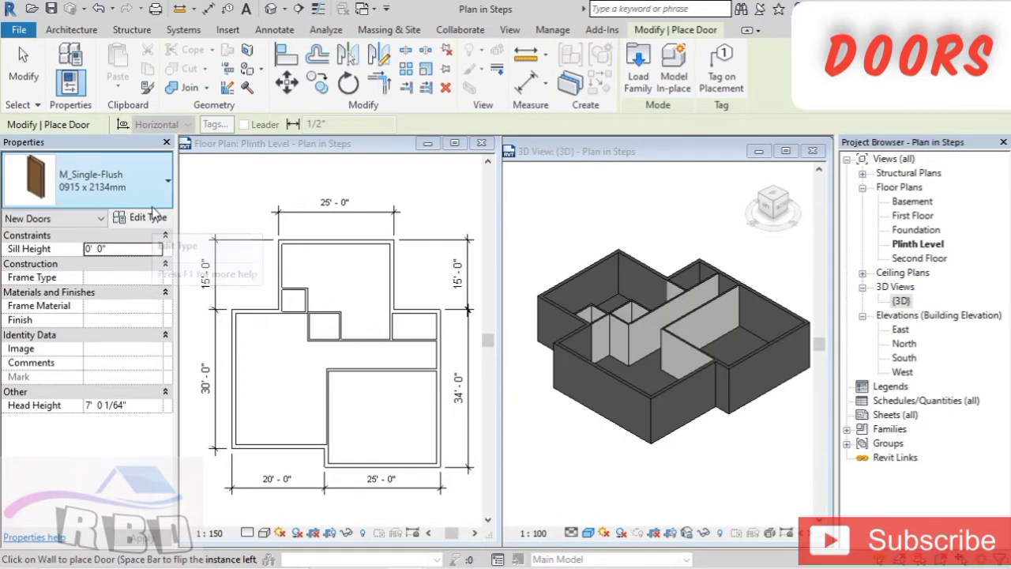
{"action": "left_click", "coordinate": [148, 219]}
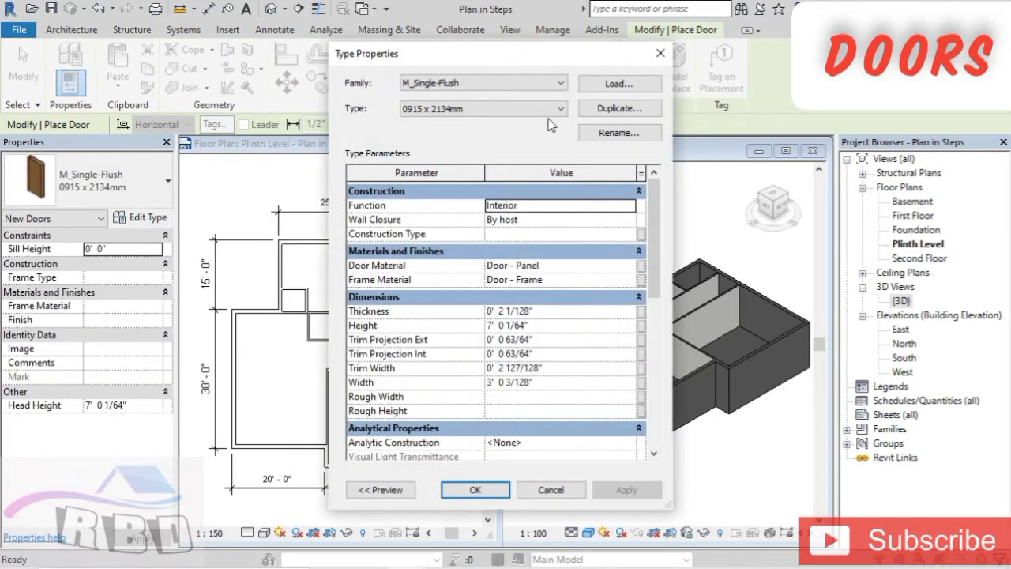
Duplicate the door type as 'M_Single-Flush 0900 x 2134mm 2' with a 3' 0" width and apply it
{"action": "left_click", "coordinate": [610, 111]}
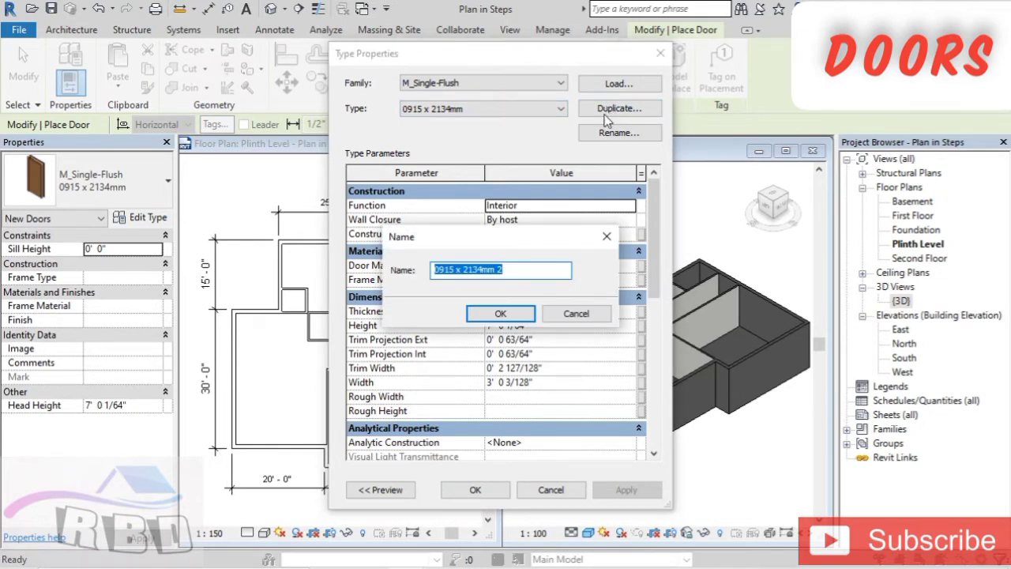
{"action": "left_click", "coordinate": [455, 270]}
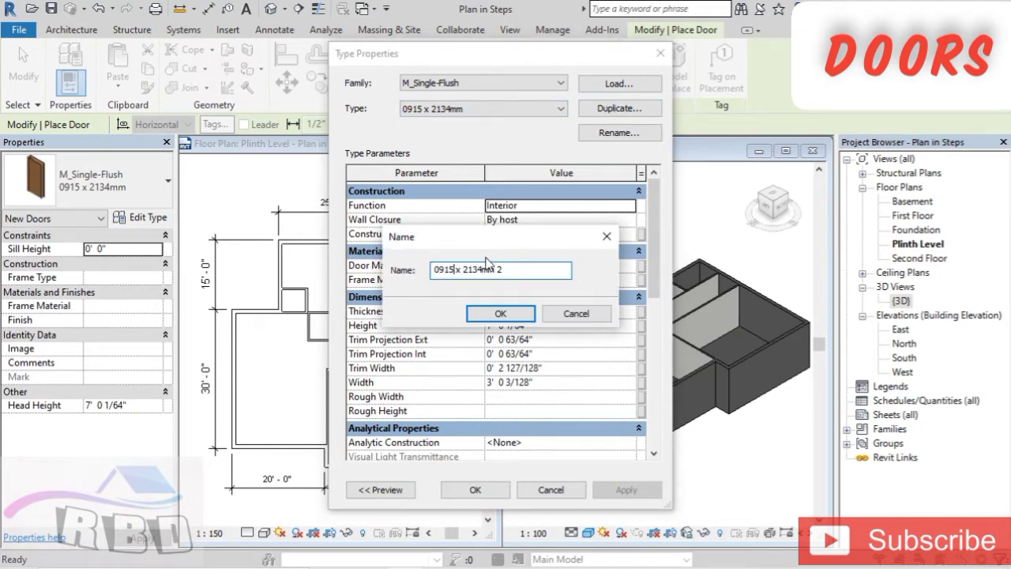
{"action": "key", "text": "BackSpace"}
{"action": "key", "text": "BackSpace"}
{"action": "type", "text": "00"}
{"action": "left_click", "coordinate": [506, 313]}
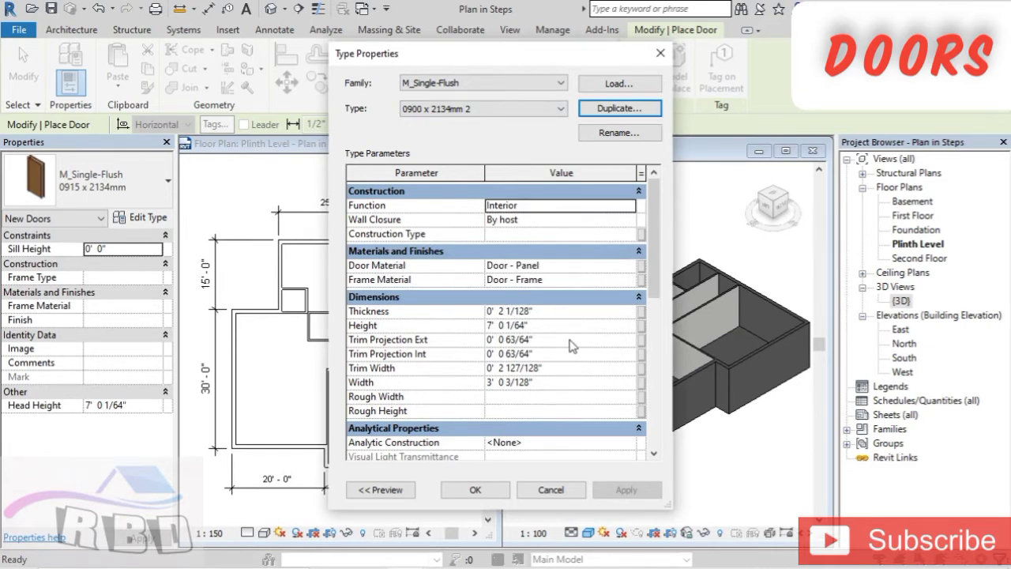
{"action": "scroll", "coordinate": [520, 341], "scroll_direction": "down", "scroll_amount": 1}
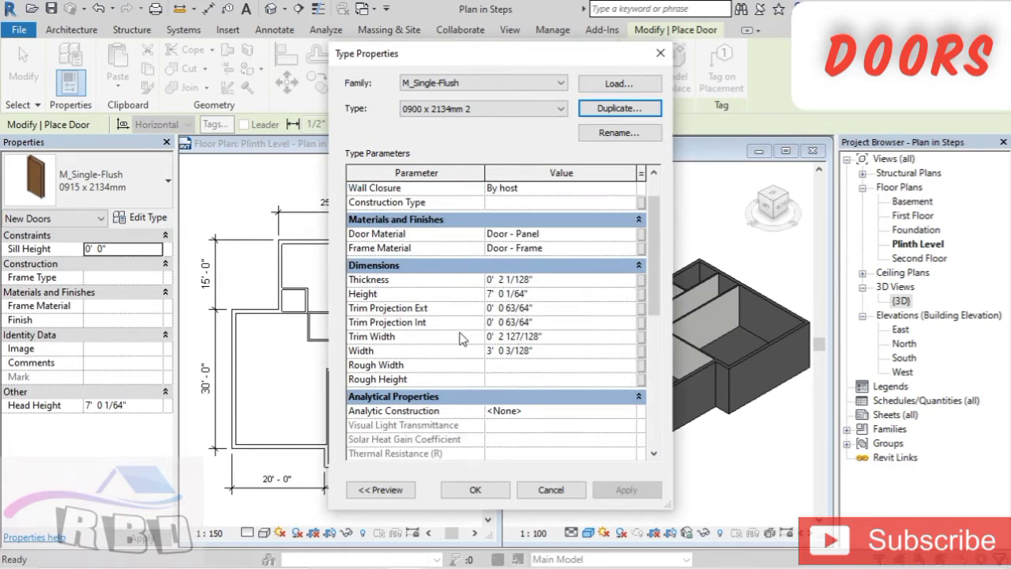
{"action": "left_click", "coordinate": [566, 350]}
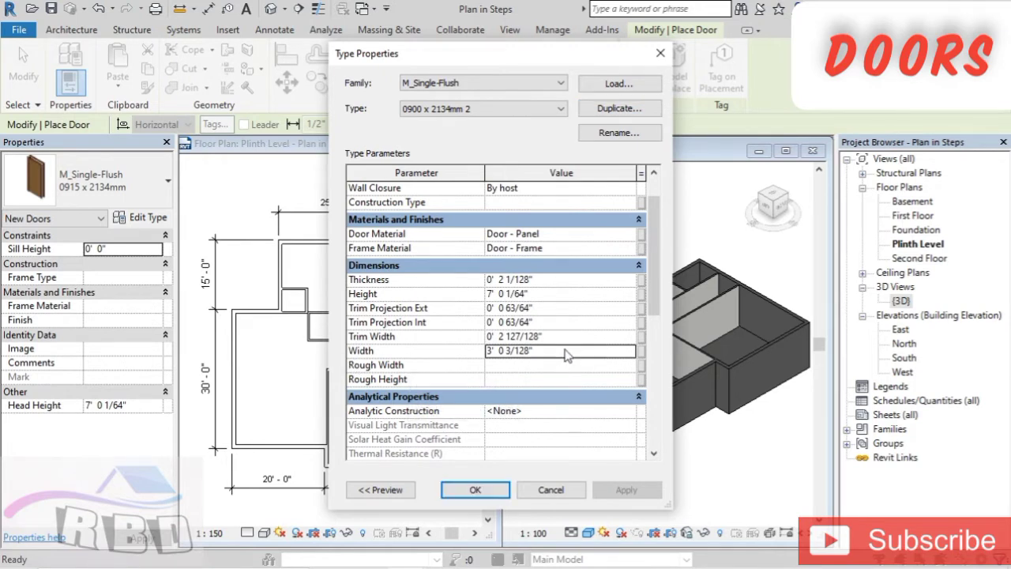
{"action": "left_click", "coordinate": [565, 350]}
{"action": "type", "text": "3'"}
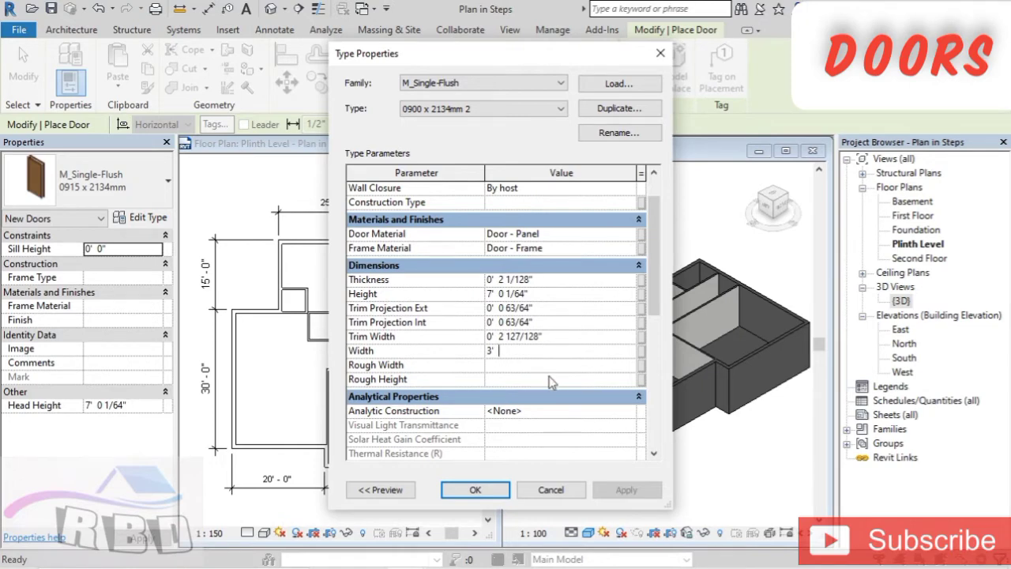
{"action": "left_click", "coordinate": [496, 493]}
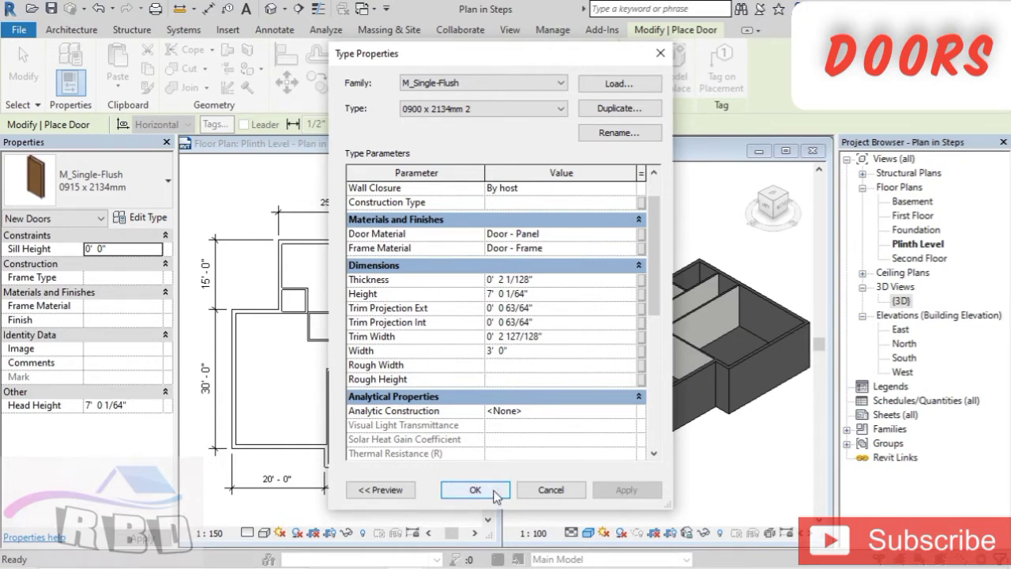
{"action": "left_click", "coordinate": [475, 489]}
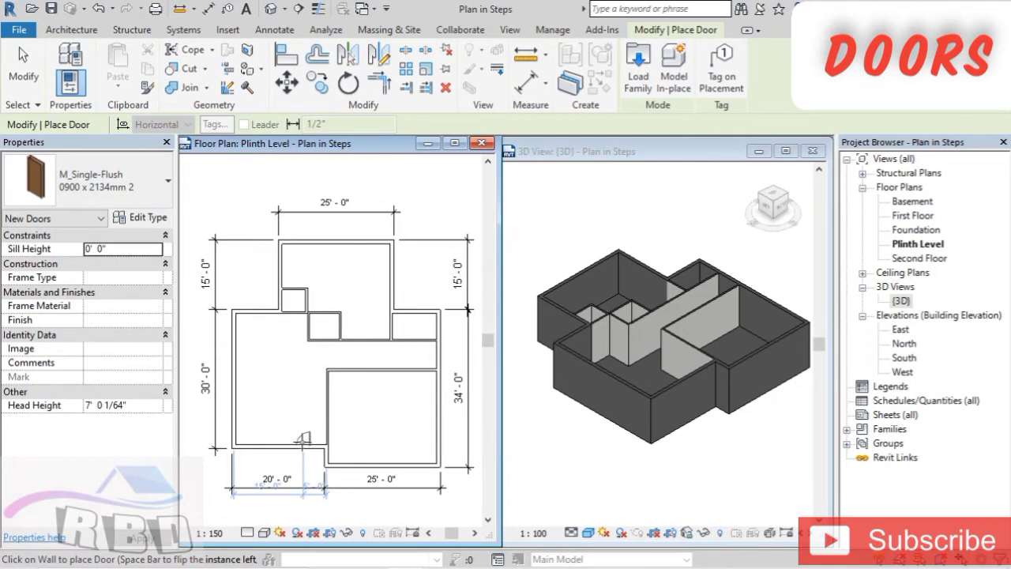
Place the 0900 x 2134mm 2 door in the bottom outer wall, then 0864 x 2134mm doors in interior walls
{"action": "left_click", "coordinate": [306, 444]}
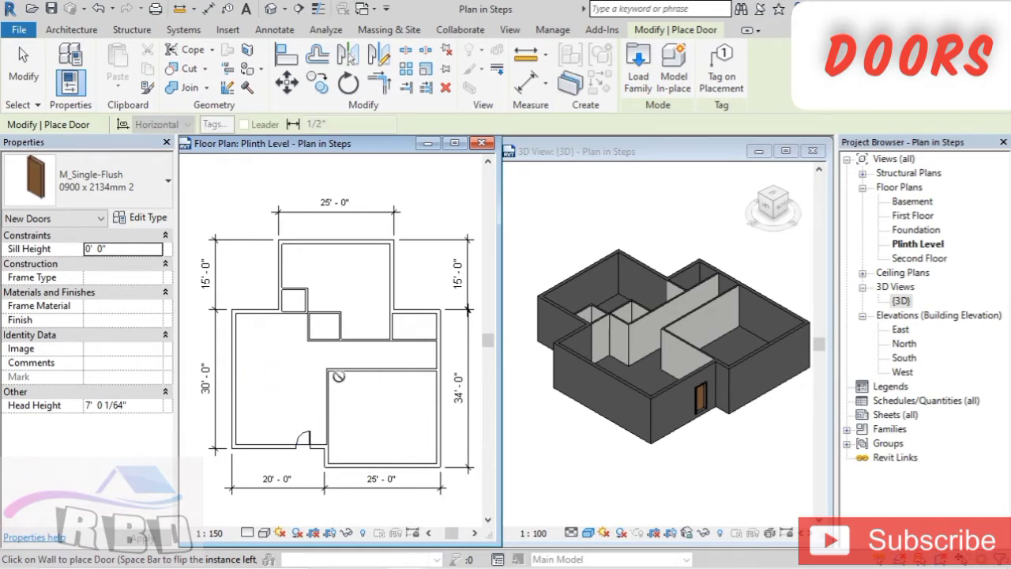
{"action": "left_click", "coordinate": [128, 175]}
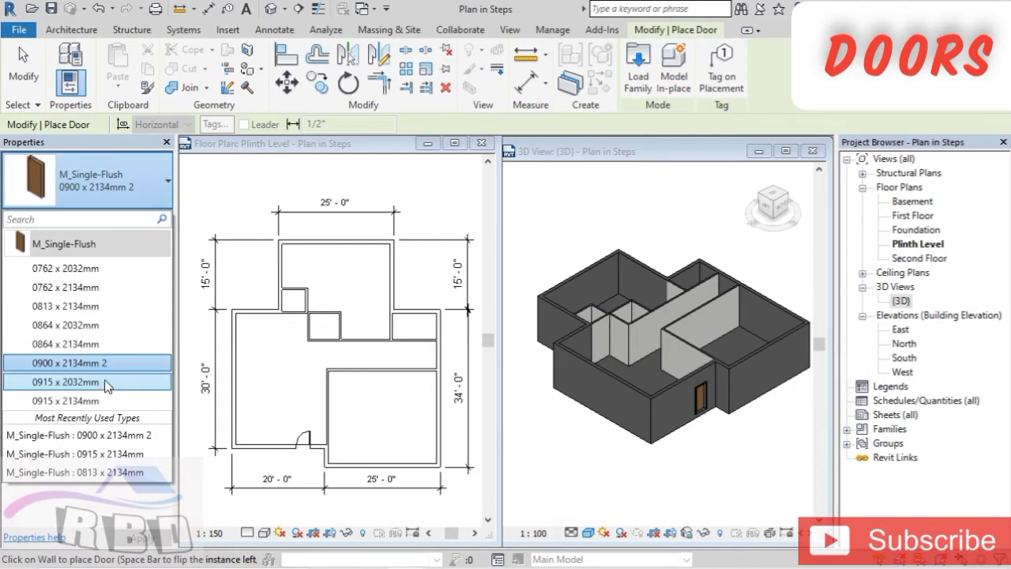
{"action": "left_click", "coordinate": [122, 344]}
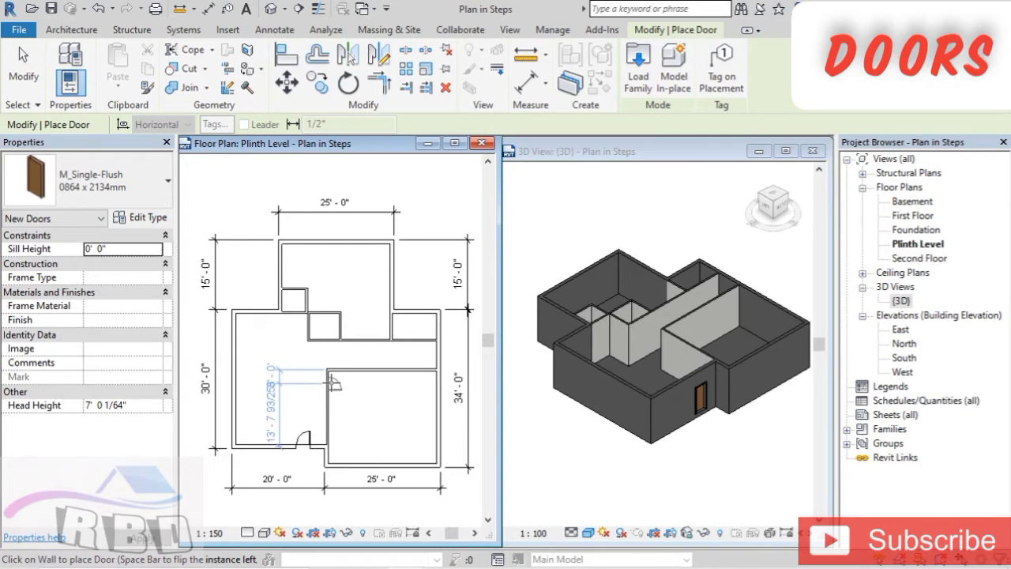
{"action": "left_click", "coordinate": [332, 379]}
{"action": "left_click", "coordinate": [367, 335]}
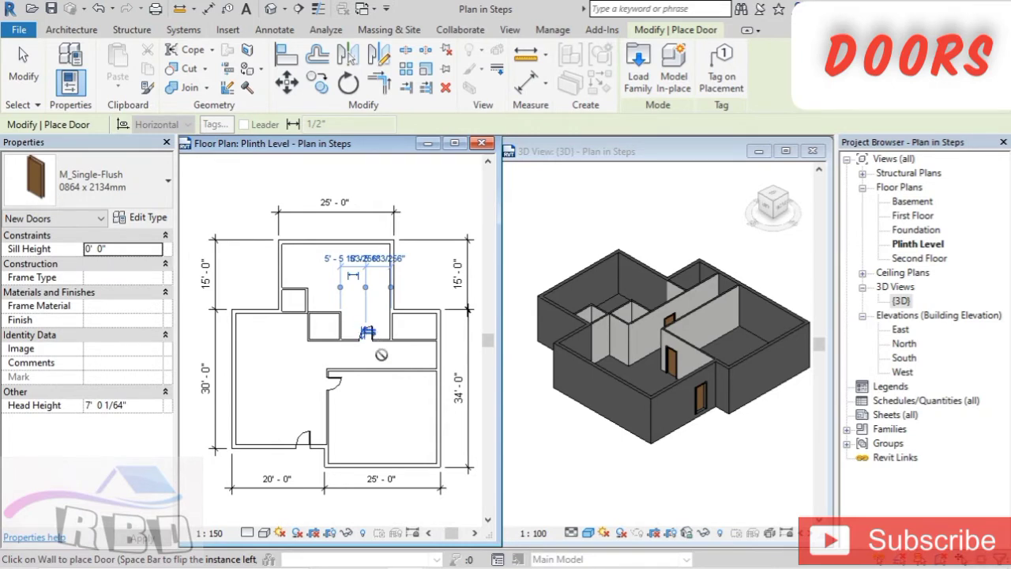
{"action": "left_click", "coordinate": [363, 333]}
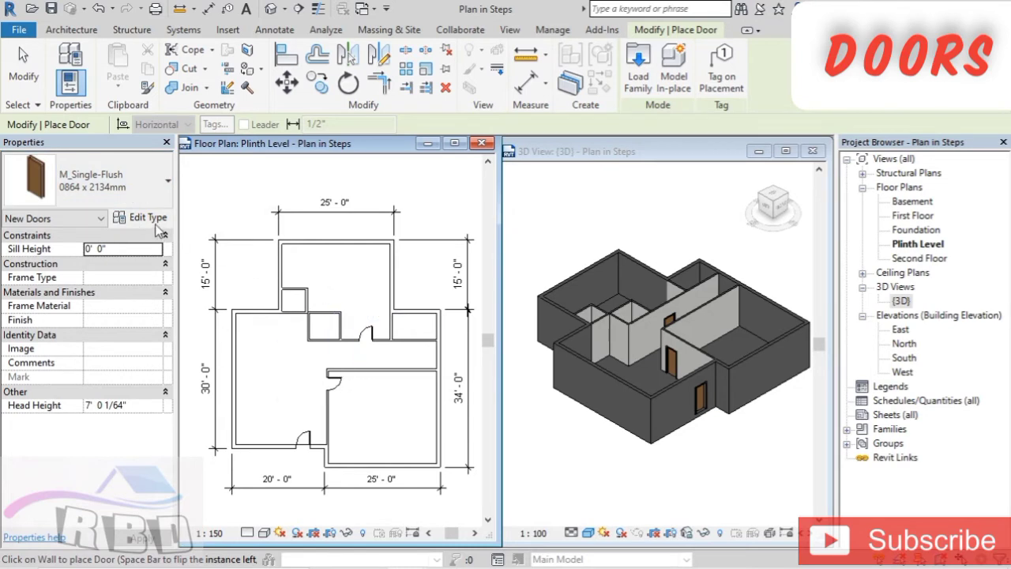
Switch to the 0762 x 2032mm door type and place a small door in the closet wall
{"action": "left_click", "coordinate": [162, 194]}
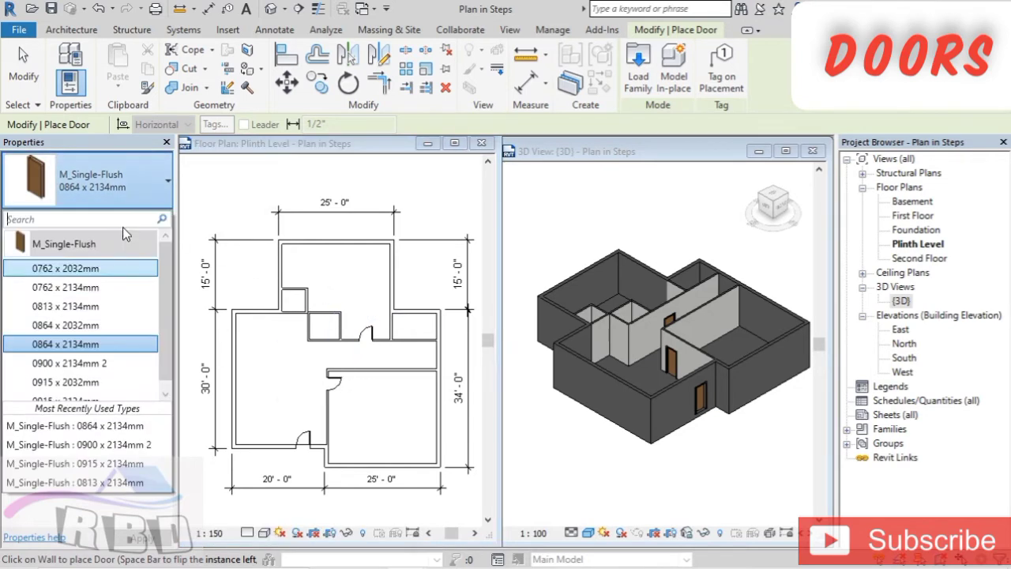
{"action": "left_click", "coordinate": [119, 268]}
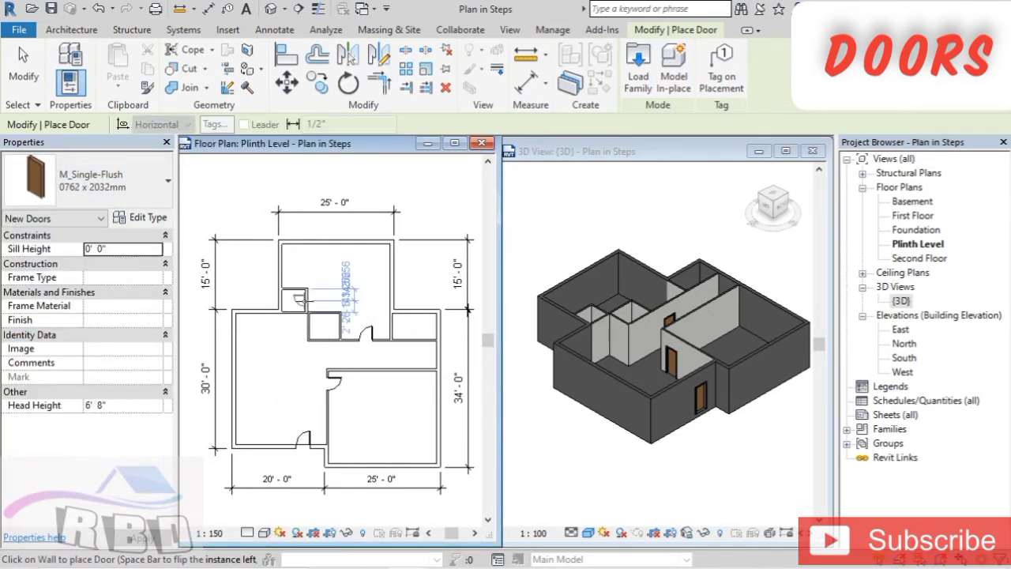
{"action": "left_click", "coordinate": [302, 300]}
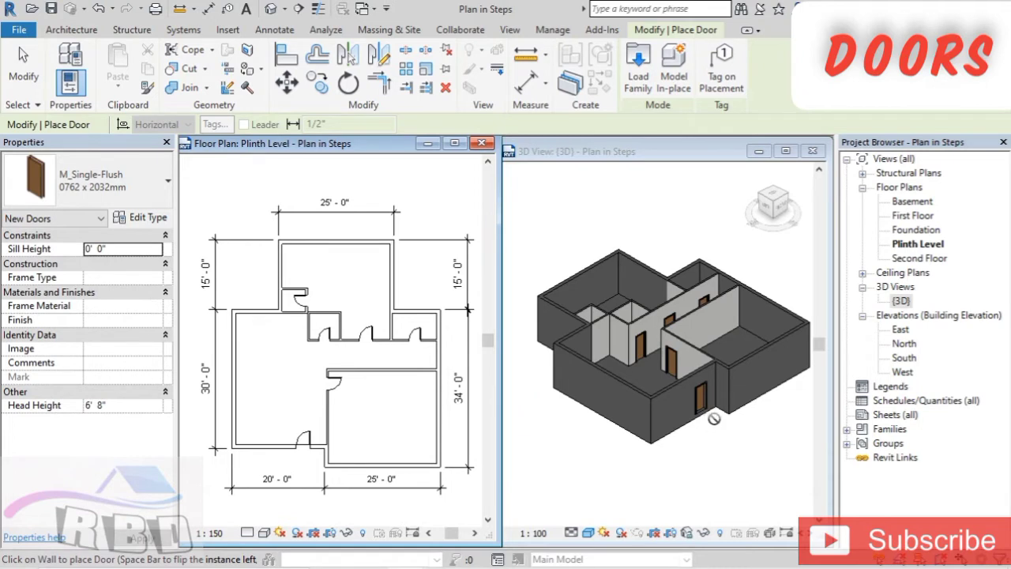
Zoom the plinth-level plan and finish the door placement
{"action": "scroll", "coordinate": [711, 416], "scroll_direction": "up", "scroll_amount": 2}
{"action": "scroll", "coordinate": [694, 401], "scroll_direction": "up", "scroll_amount": 2}
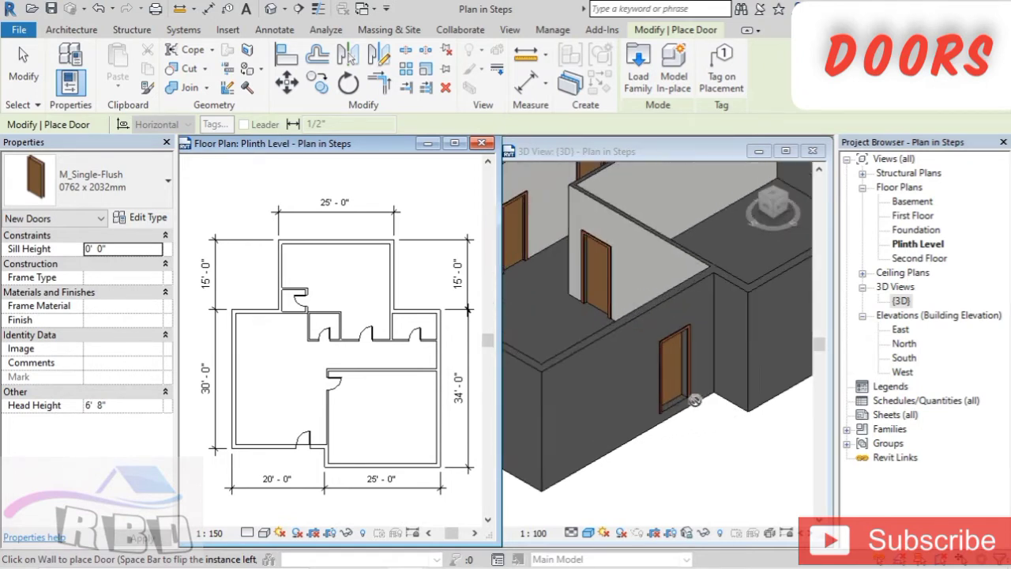
{"action": "scroll", "coordinate": [694, 400], "scroll_direction": "up", "scroll_amount": 1}
{"action": "scroll", "coordinate": [695, 395], "scroll_direction": "up", "scroll_amount": 1}
{"action": "scroll", "coordinate": [698, 383], "scroll_direction": "up", "scroll_amount": 2}
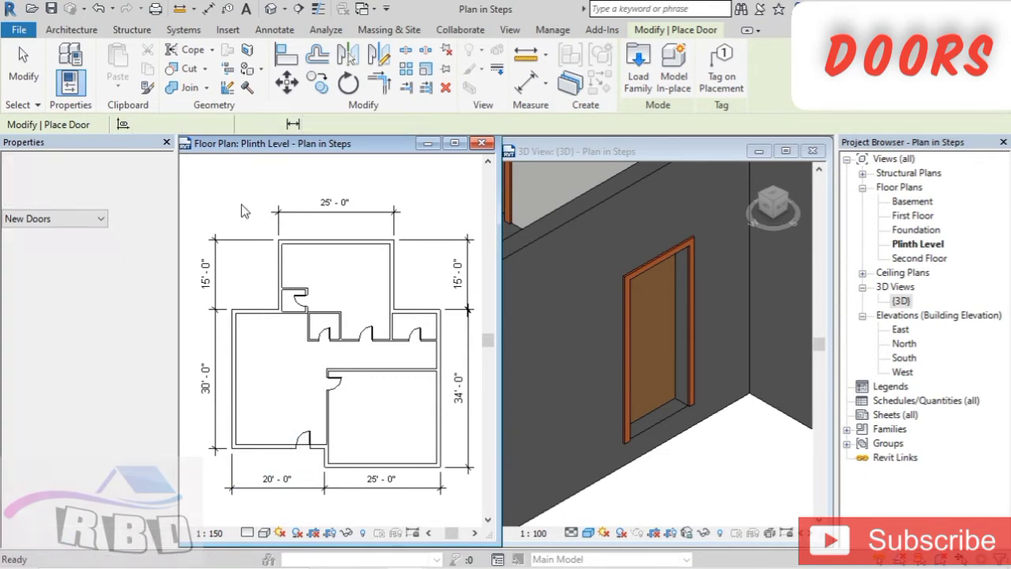
{"action": "key", "text": "Escape"}
{"action": "key", "text": "Escape"}
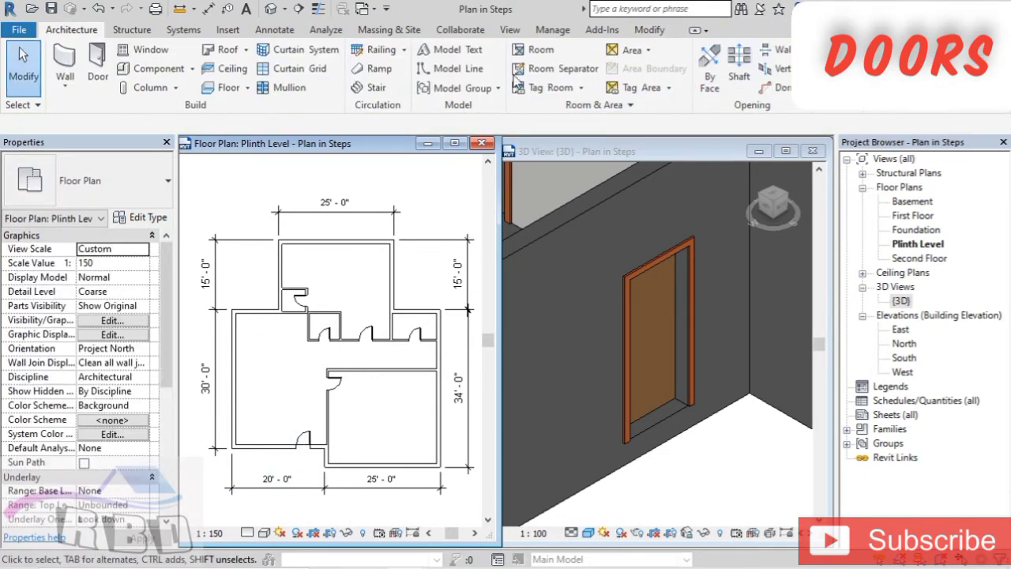
{"action": "left_click", "coordinate": [307, 450]}
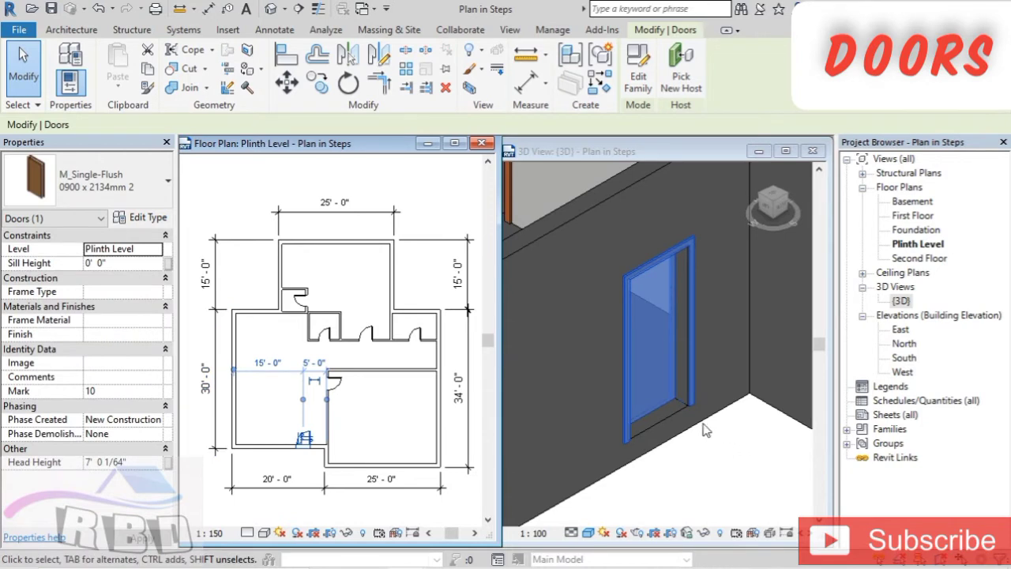
{"action": "left_click", "coordinate": [92, 263]}
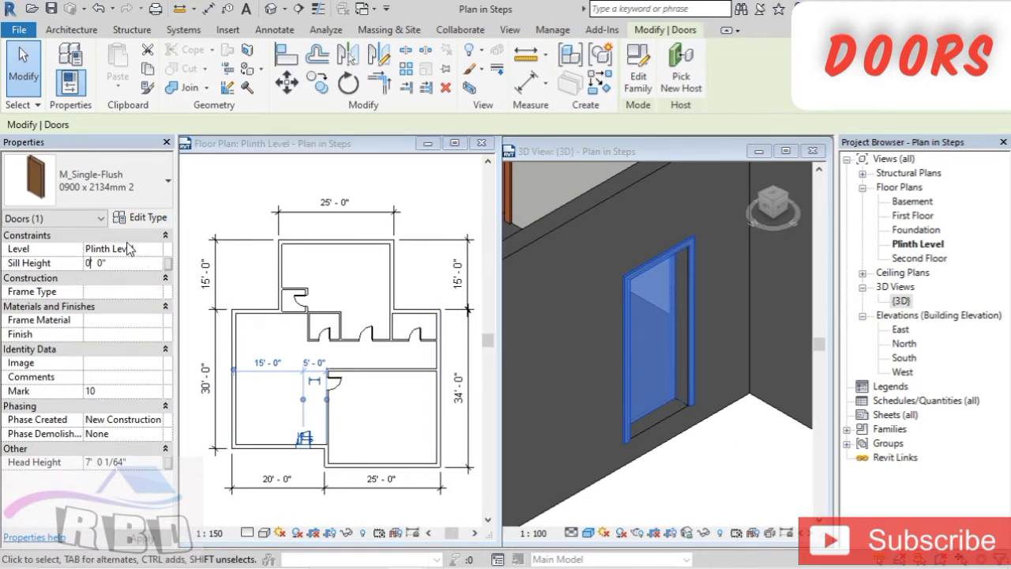
{"action": "key", "text": "Delete"}
{"action": "key", "text": "Delete"}
{"action": "type", "text": "1"}
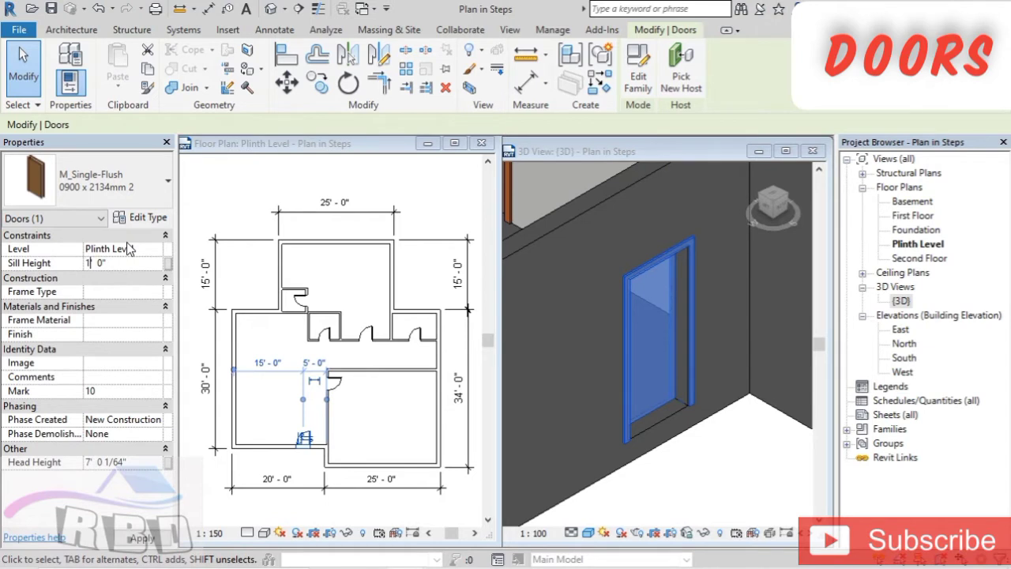
{"action": "left_click", "coordinate": [245, 207]}
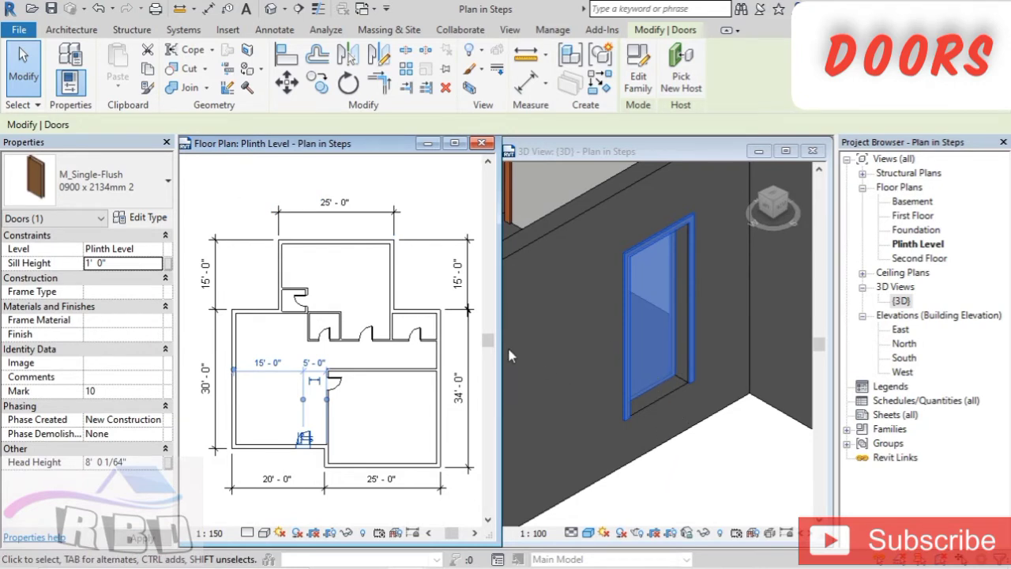
{"action": "left_click", "coordinate": [90, 265]}
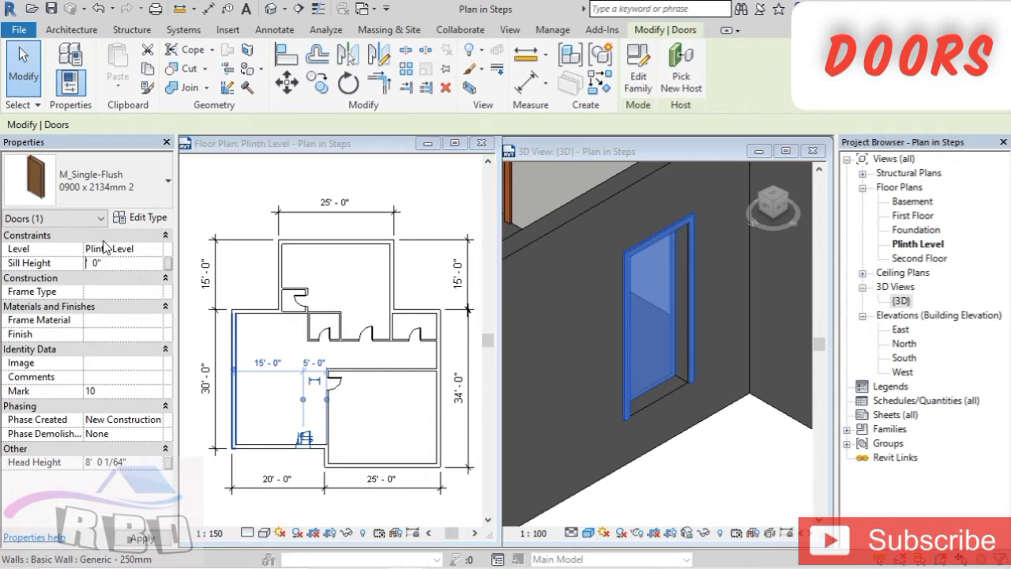
{"action": "type", "text": "0"}
{"action": "key", "text": "Return"}
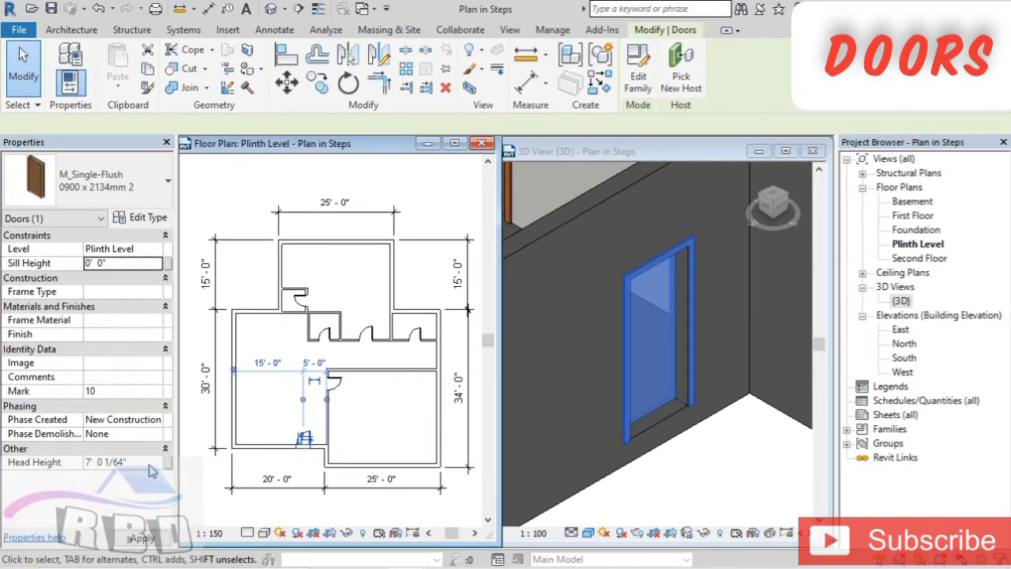
{"action": "left_click", "coordinate": [89, 462]}
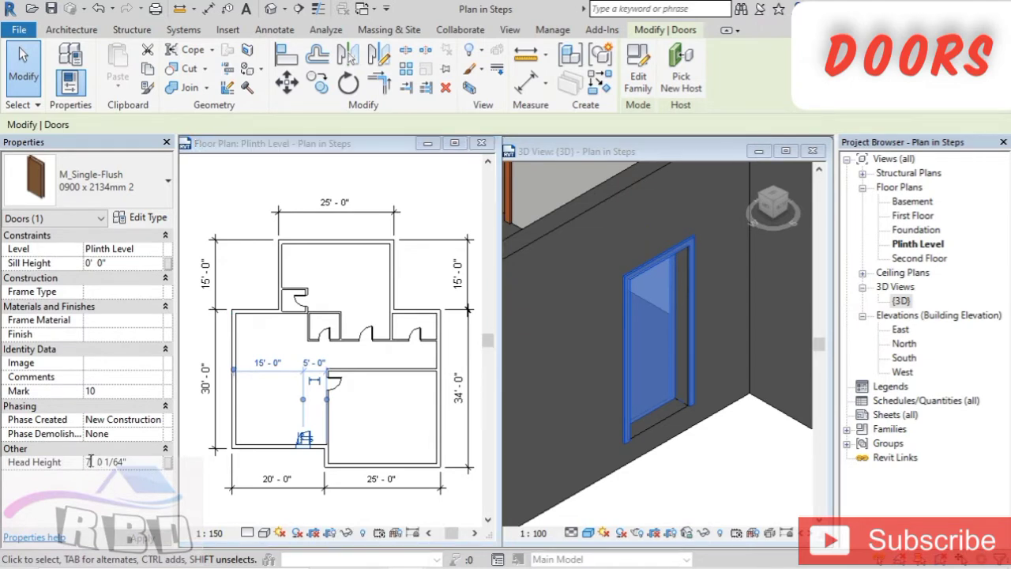
{"action": "type", "text": "8"}
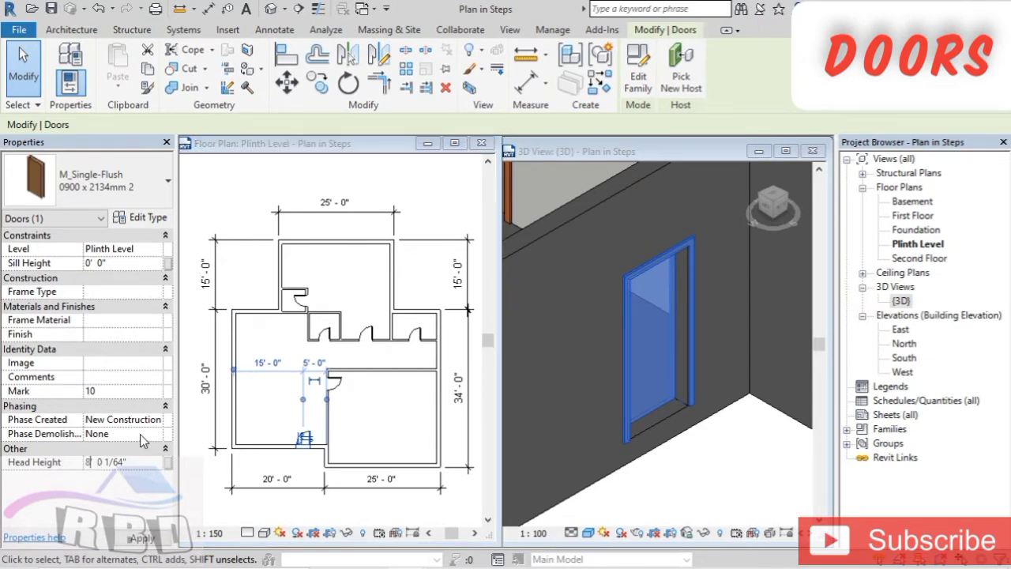
{"action": "key", "text": "Return"}
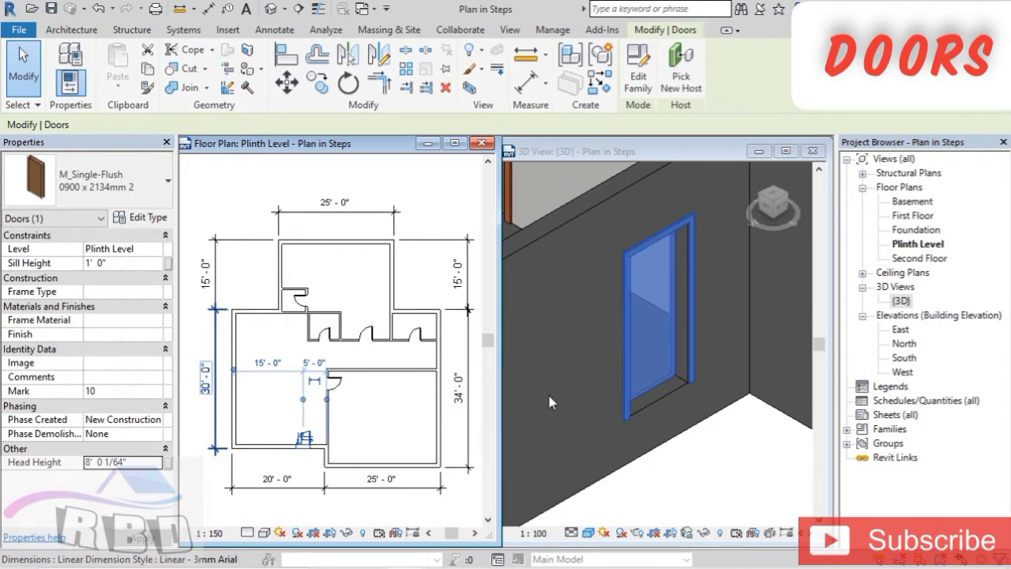
{"action": "left_click", "coordinate": [89, 462]}
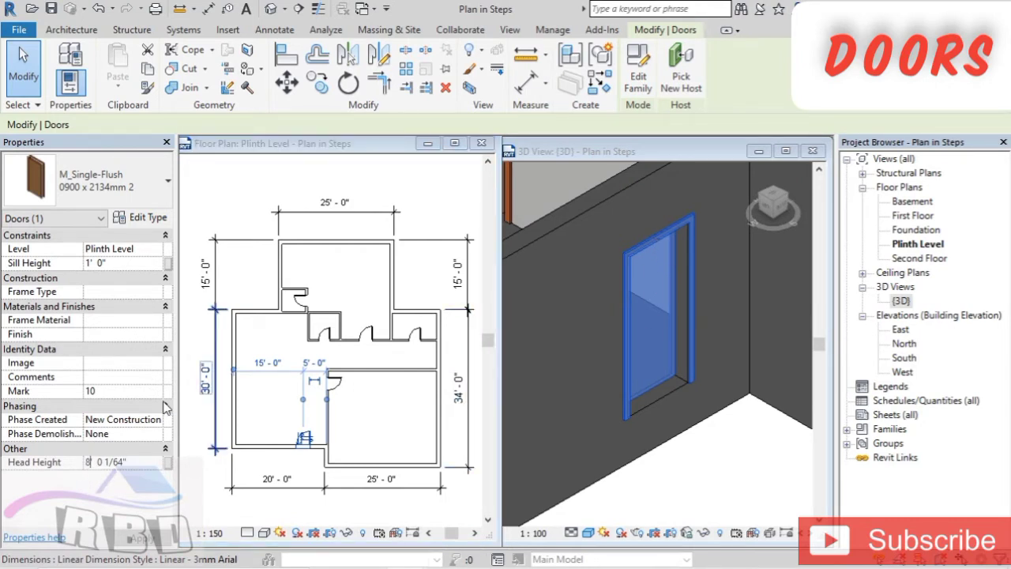
{"action": "key", "text": "BackSpace"}
{"action": "type", "text": "7"}
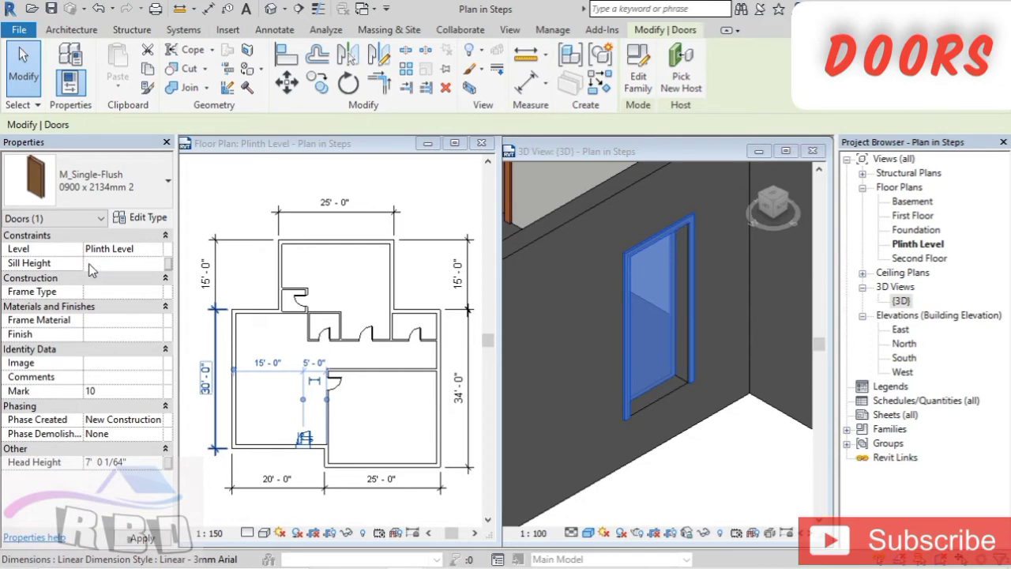
{"action": "left_click", "coordinate": [228, 203]}
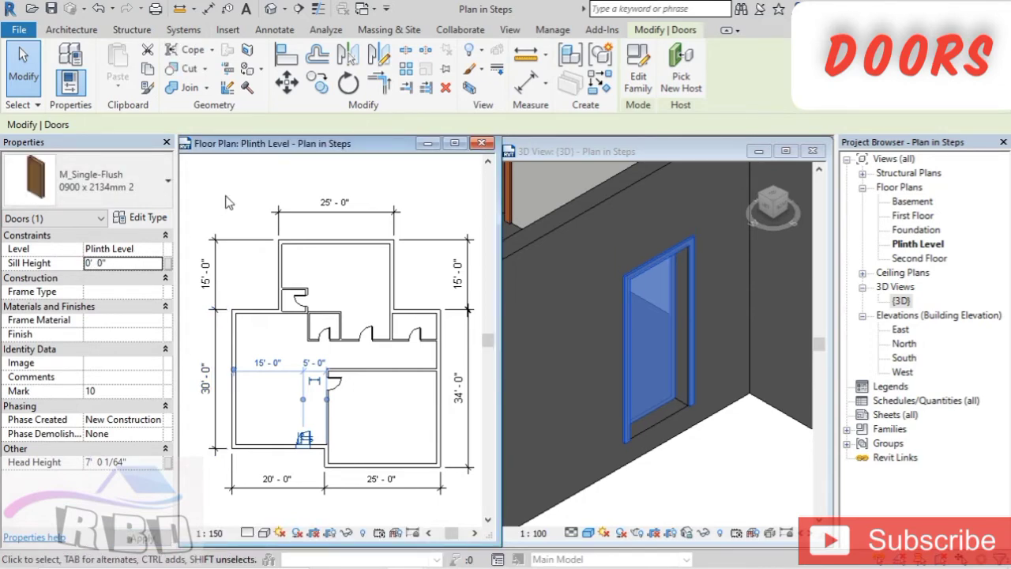
{"action": "left_click", "coordinate": [228, 203]}
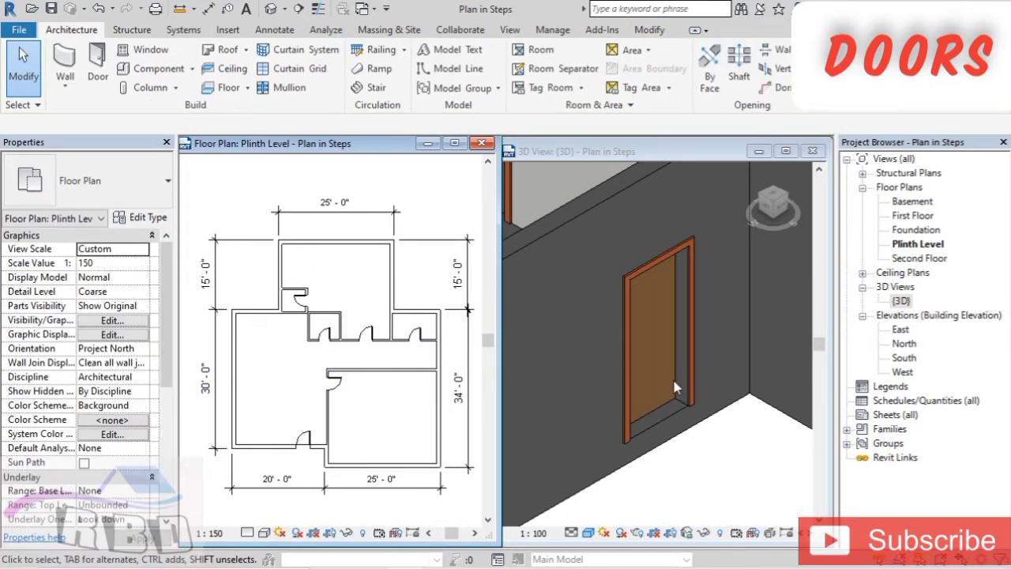
Turn the 3D view to an isometric corner overview of the building
{"action": "left_click", "coordinate": [773, 207]}
{"action": "left_click", "coordinate": [765, 220]}
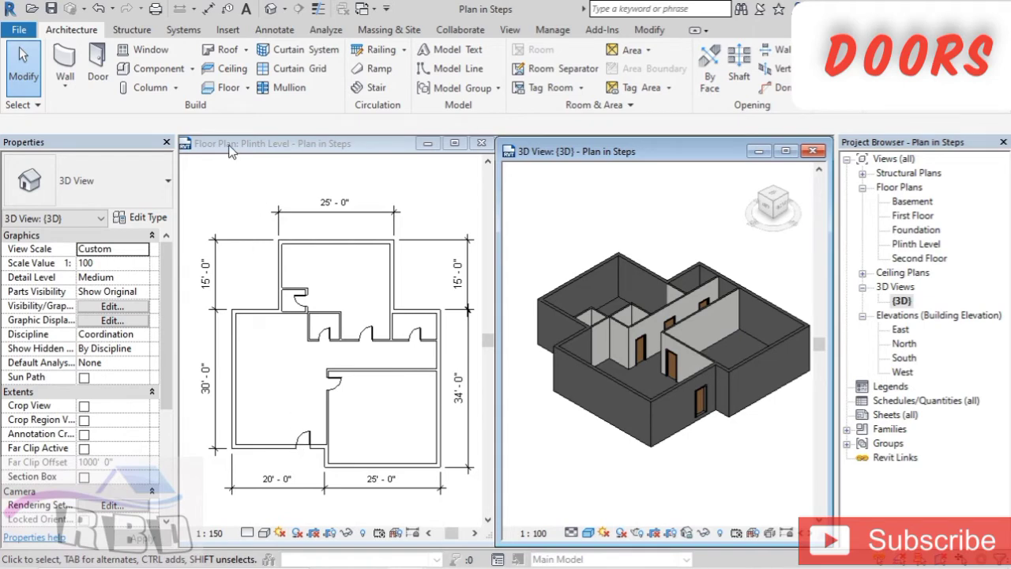
Start placing windows with the M_Fixed 0915 x 1830mm type and open its type properties
{"action": "left_click", "coordinate": [158, 53]}
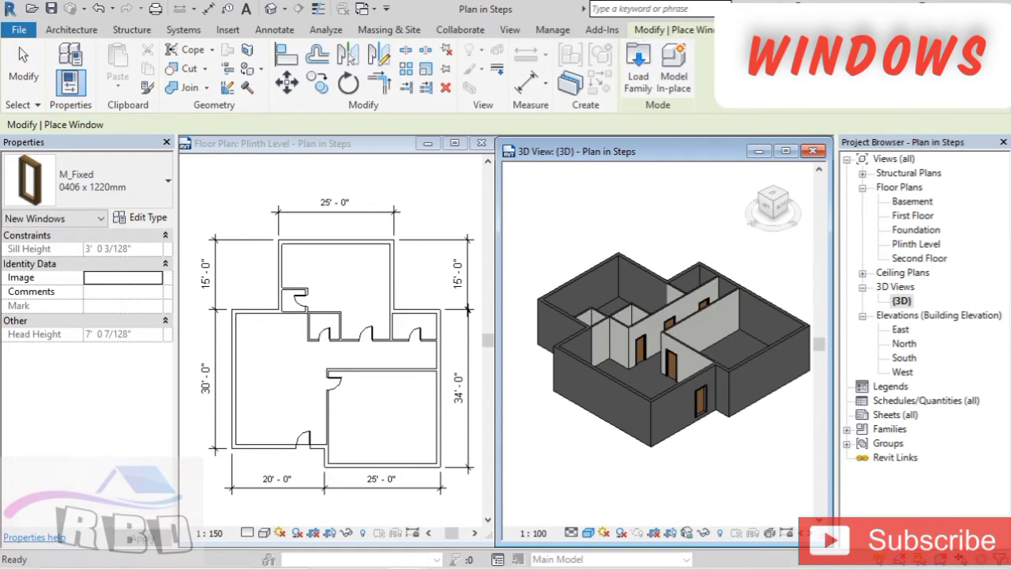
{"action": "left_click", "coordinate": [139, 183]}
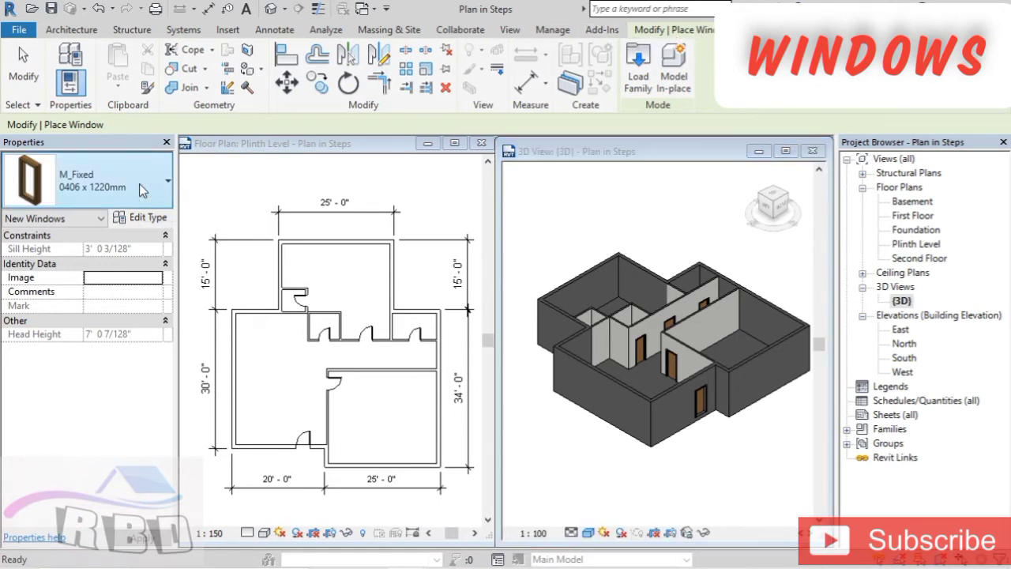
{"action": "left_click", "coordinate": [139, 183]}
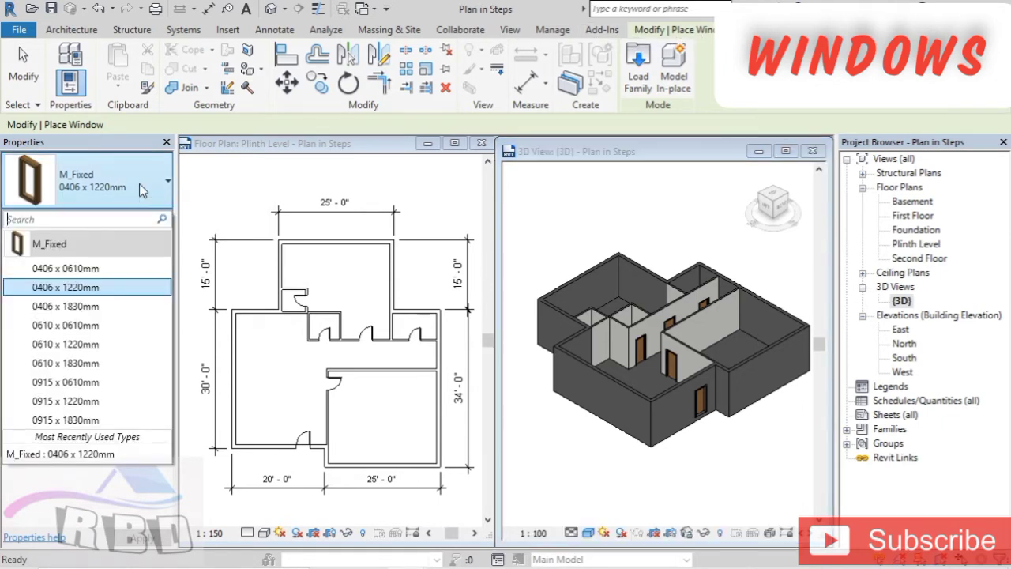
{"action": "left_click", "coordinate": [110, 425]}
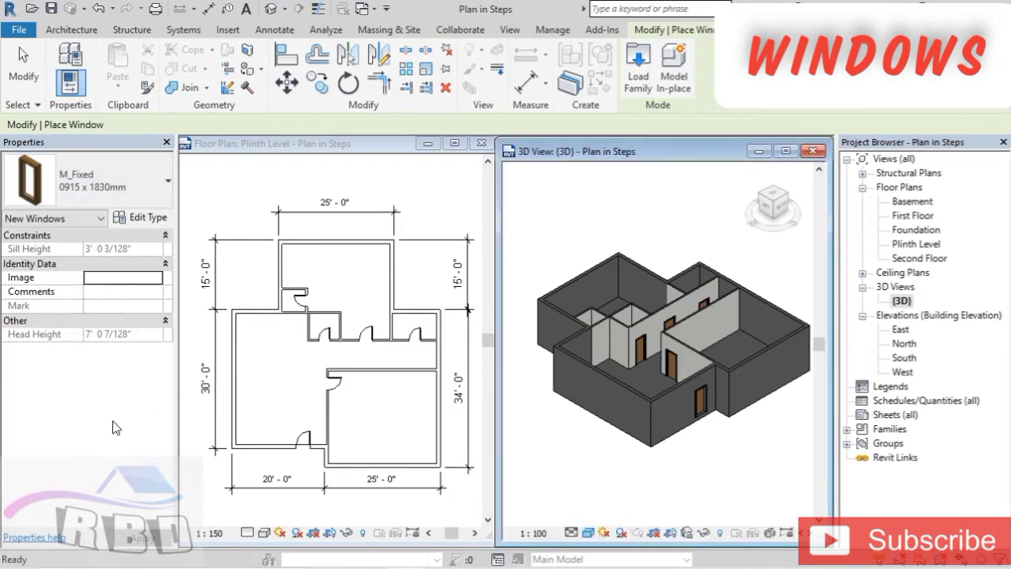
{"action": "left_click", "coordinate": [150, 220]}
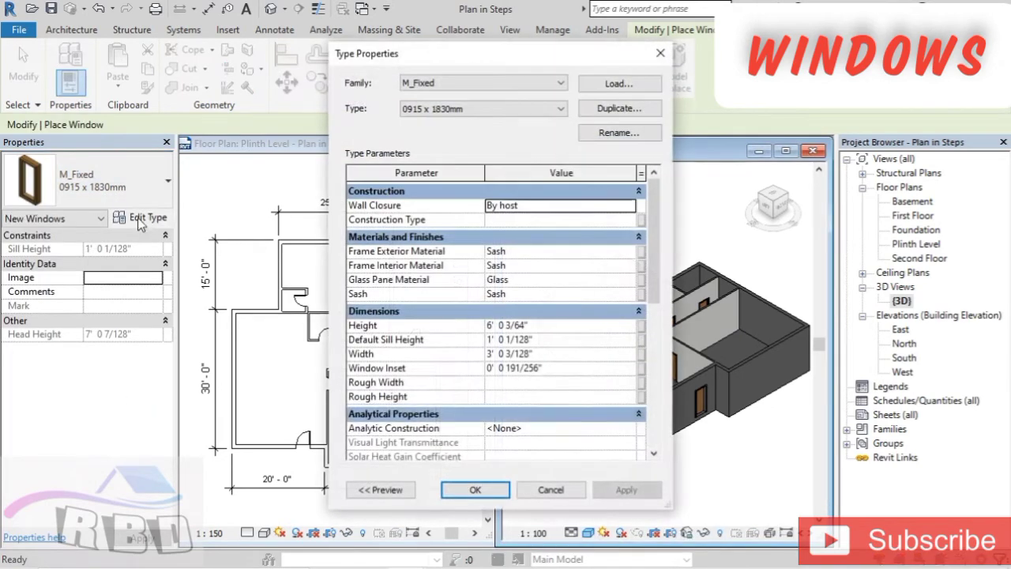
Duplicate the window type as 'M_Fixed 0900 x 1830mm 2' with a 3' 0" width
{"action": "left_click", "coordinate": [615, 109]}
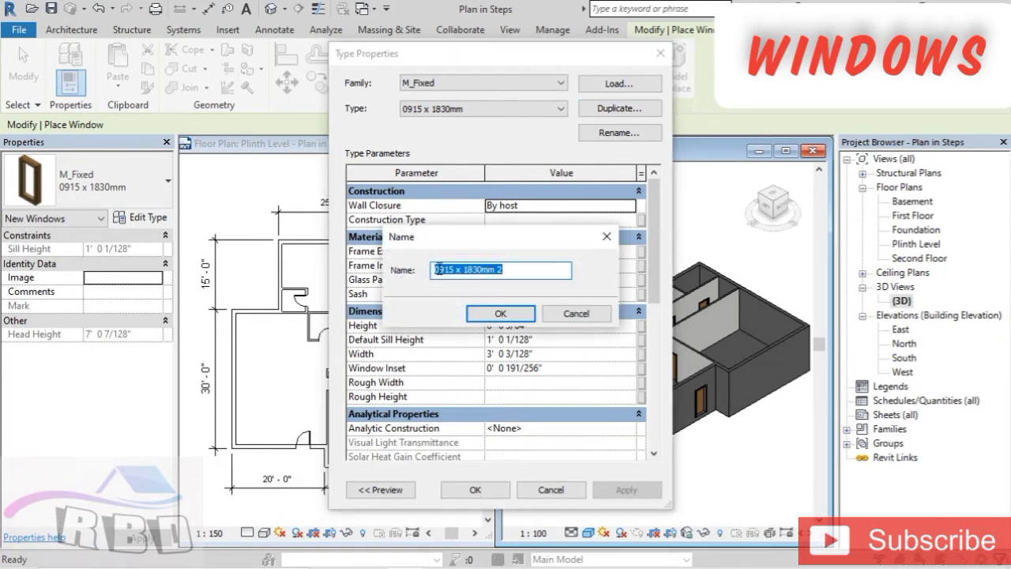
{"action": "left_click", "coordinate": [454, 271]}
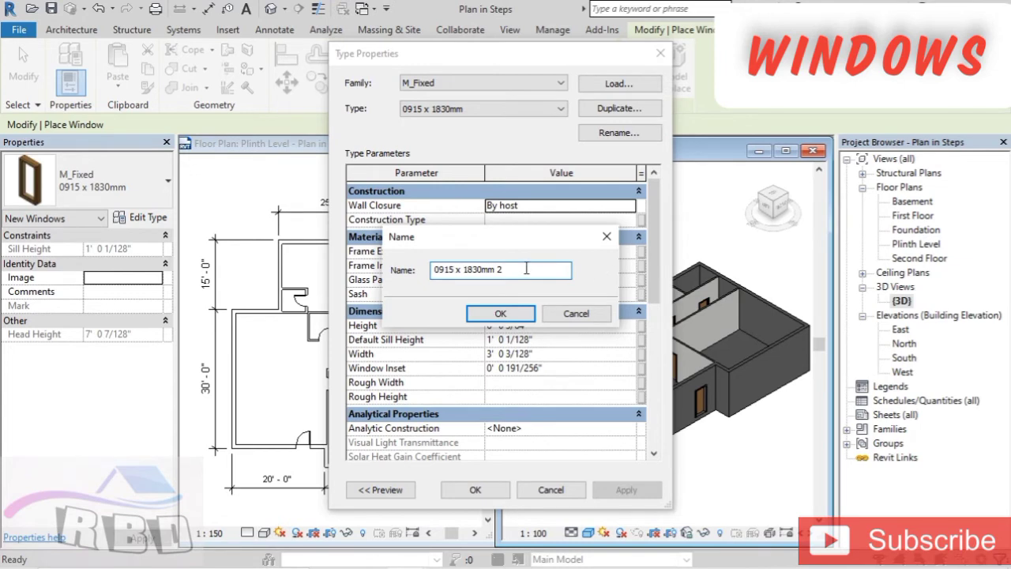
{"action": "key", "text": "BackSpace"}
{"action": "key", "text": "BackSpace"}
{"action": "type", "text": "00"}
{"action": "left_click", "coordinate": [506, 315]}
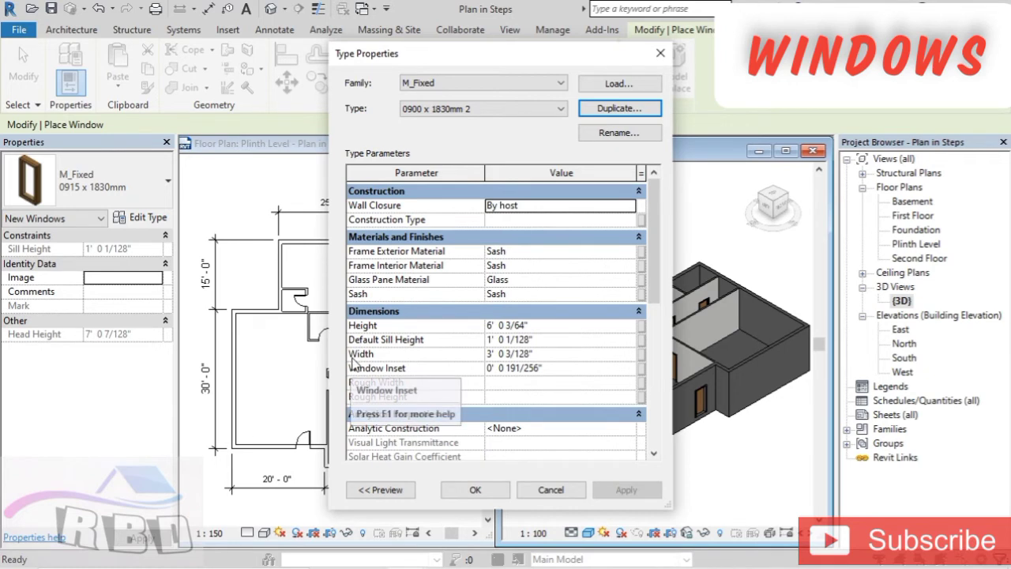
{"action": "left_click", "coordinate": [558, 353]}
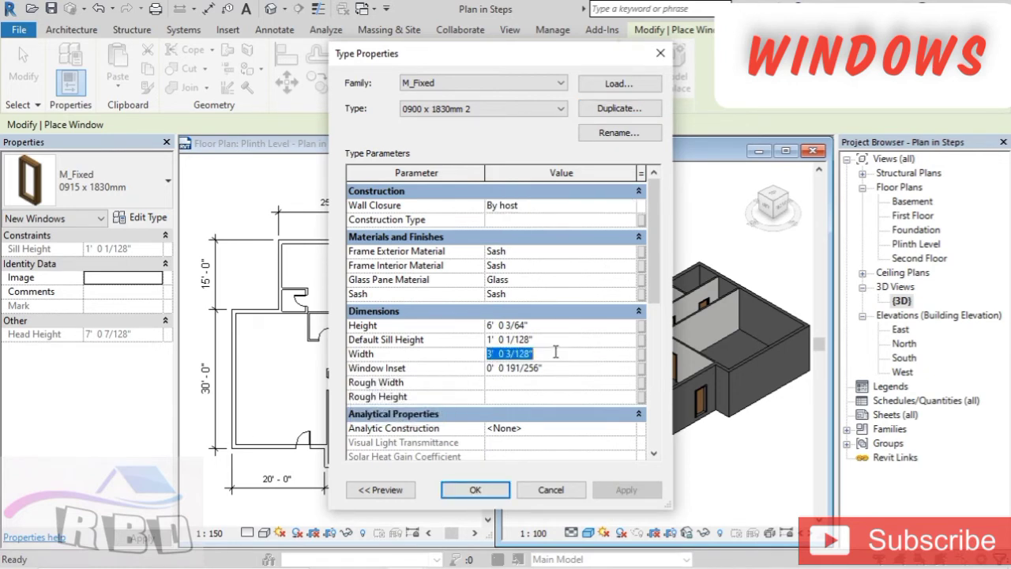
{"action": "left_click", "coordinate": [556, 353]}
{"action": "type", "text": "3'"}
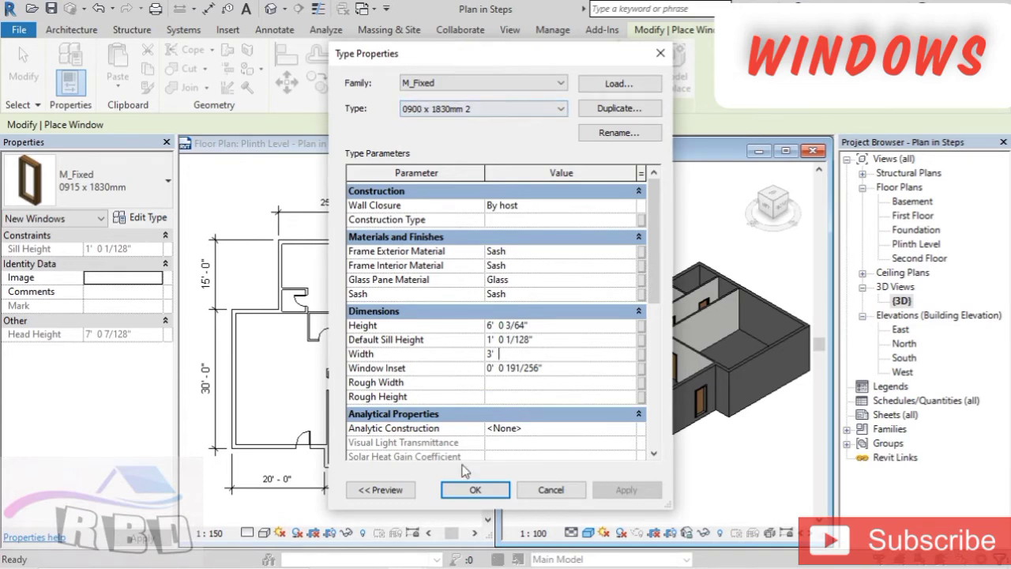
{"action": "left_click", "coordinate": [482, 490]}
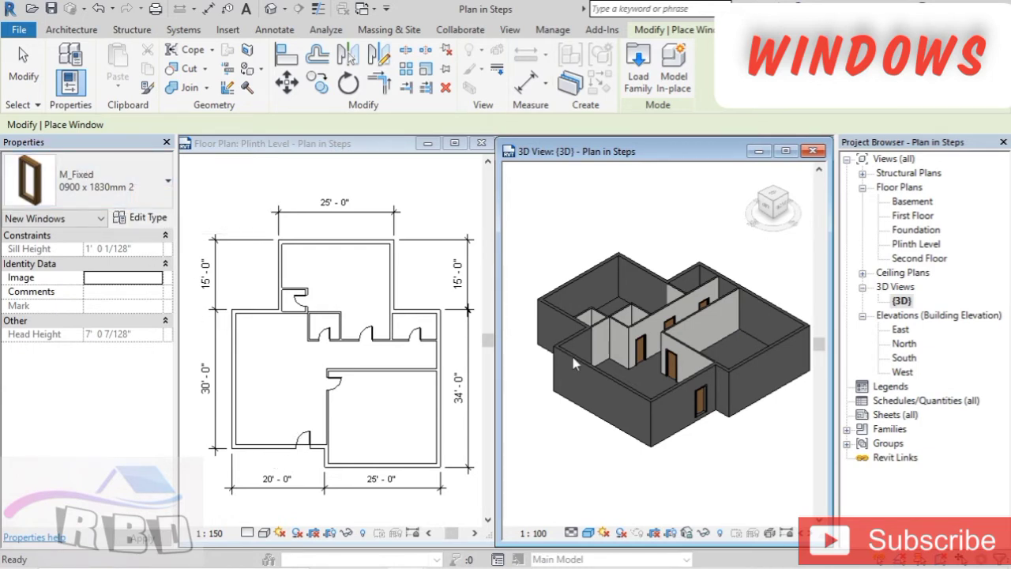
Place six M_Fixed 0900 x 1830mm 2 windows in the Plinth Level exterior walls
{"action": "double_click", "coordinate": [929, 247]}
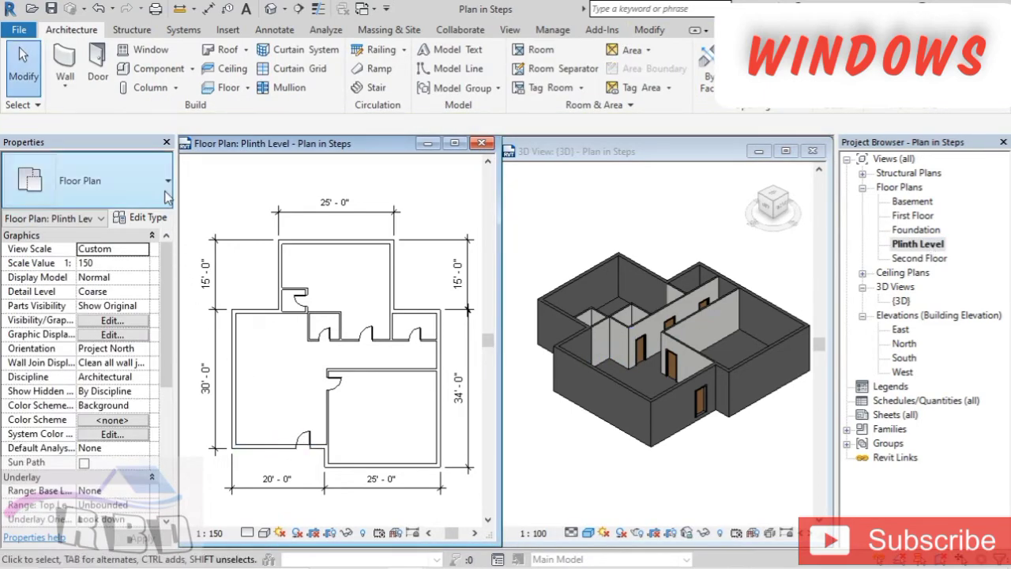
{"action": "left_click", "coordinate": [172, 53]}
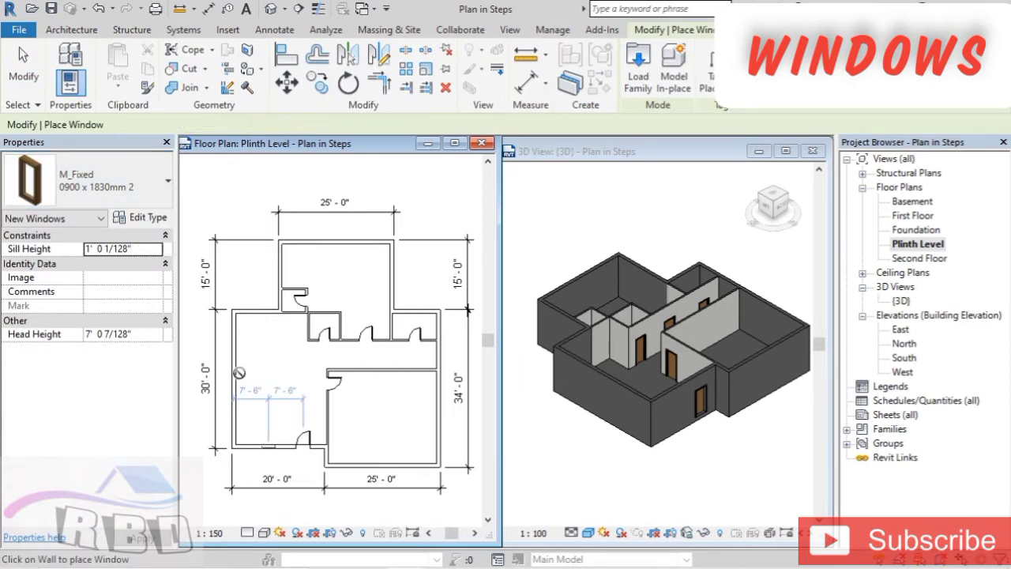
{"action": "left_click", "coordinate": [266, 443]}
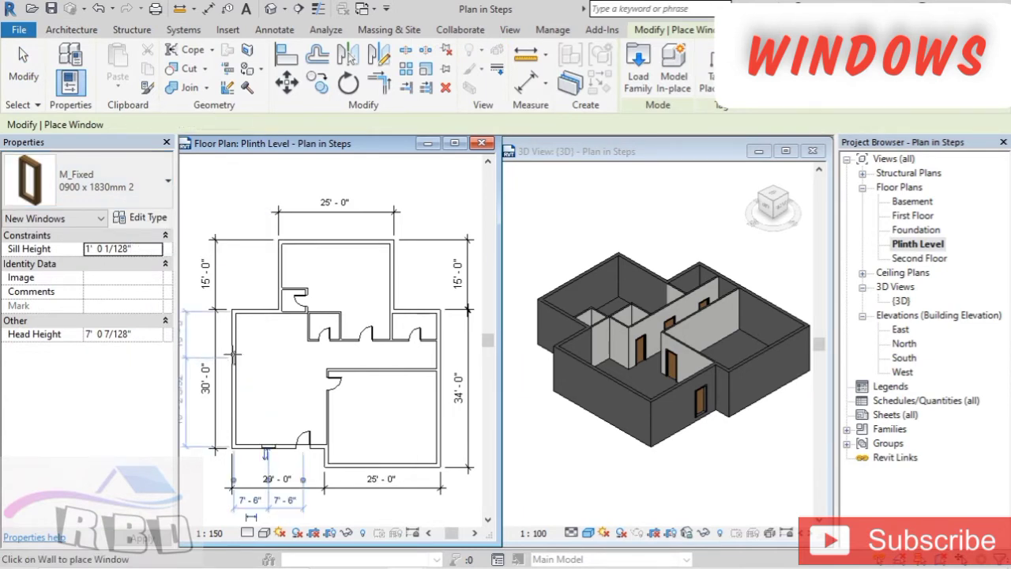
{"action": "left_click", "coordinate": [235, 409]}
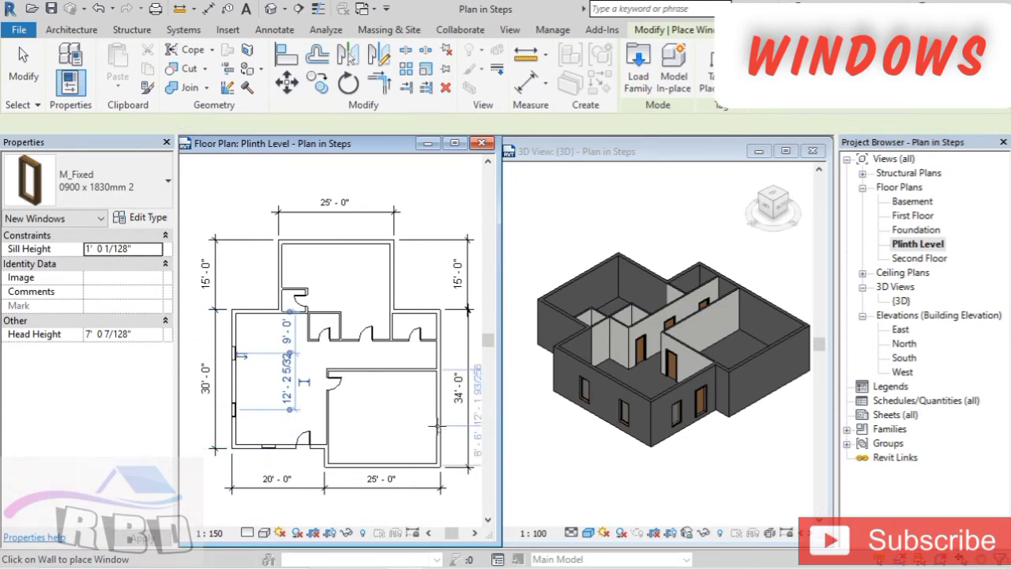
{"action": "left_click", "coordinate": [381, 466]}
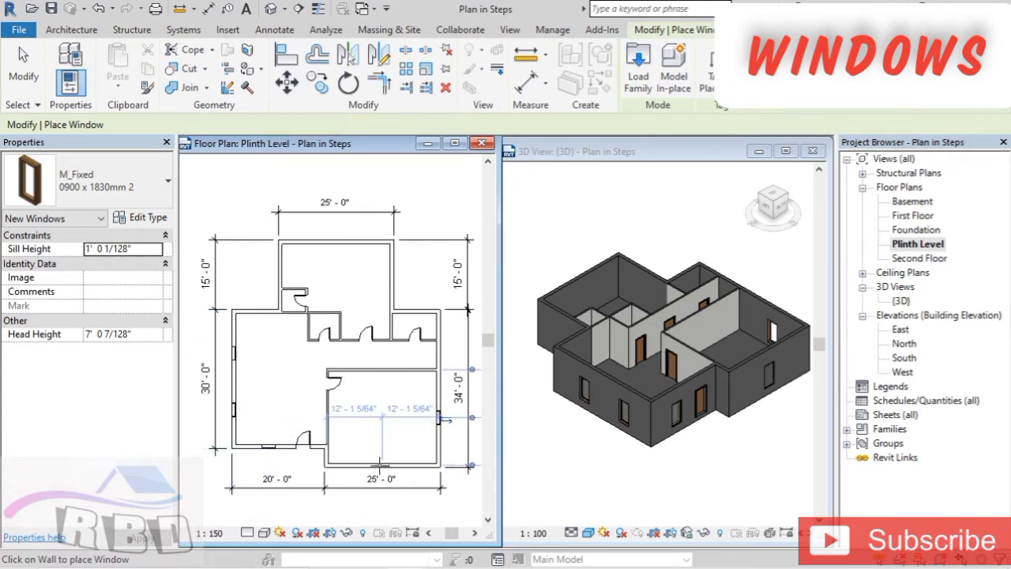
{"action": "left_click", "coordinate": [416, 310]}
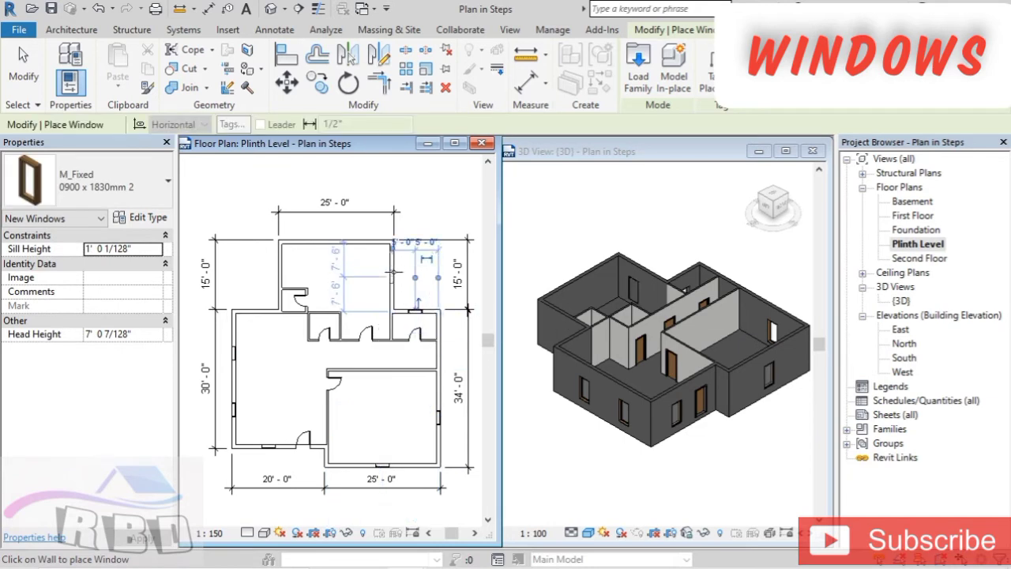
{"action": "left_click", "coordinate": [392, 277]}
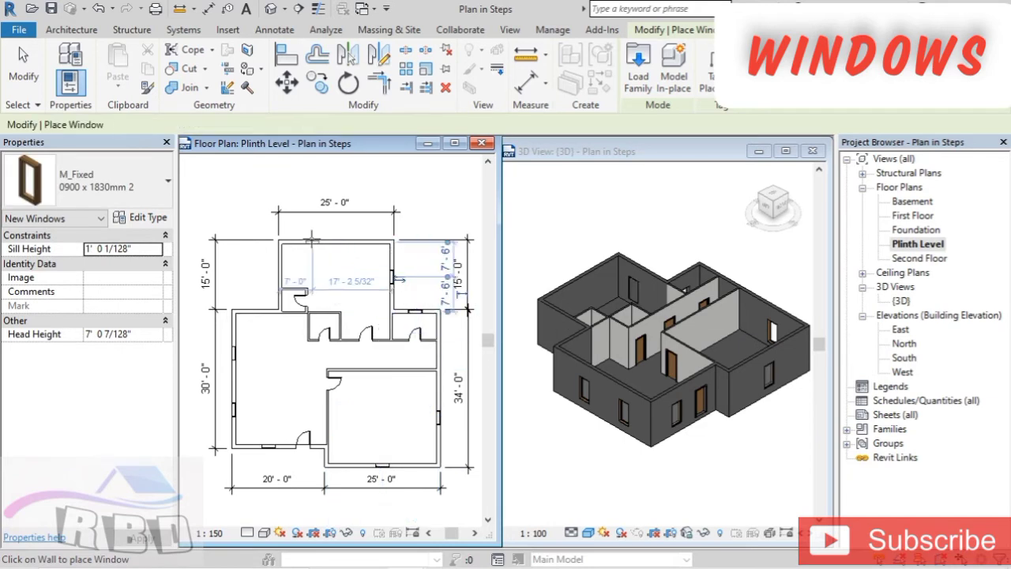
{"action": "left_click", "coordinate": [281, 270]}
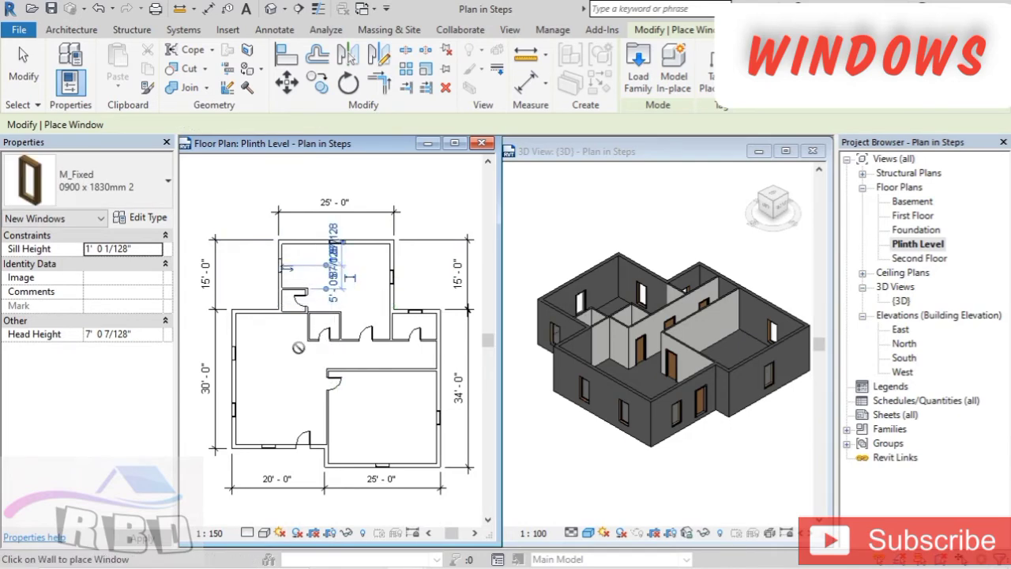
Switch to the M_Fixed 0406 x 0610mm type and place a small window in an interior wall
{"action": "left_click", "coordinate": [167, 204]}
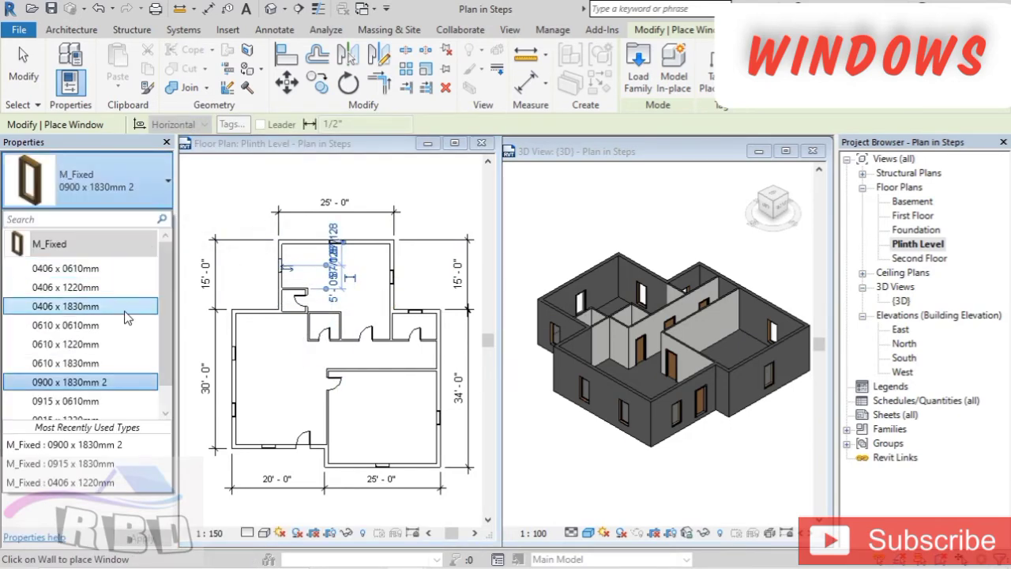
{"action": "left_click", "coordinate": [126, 269]}
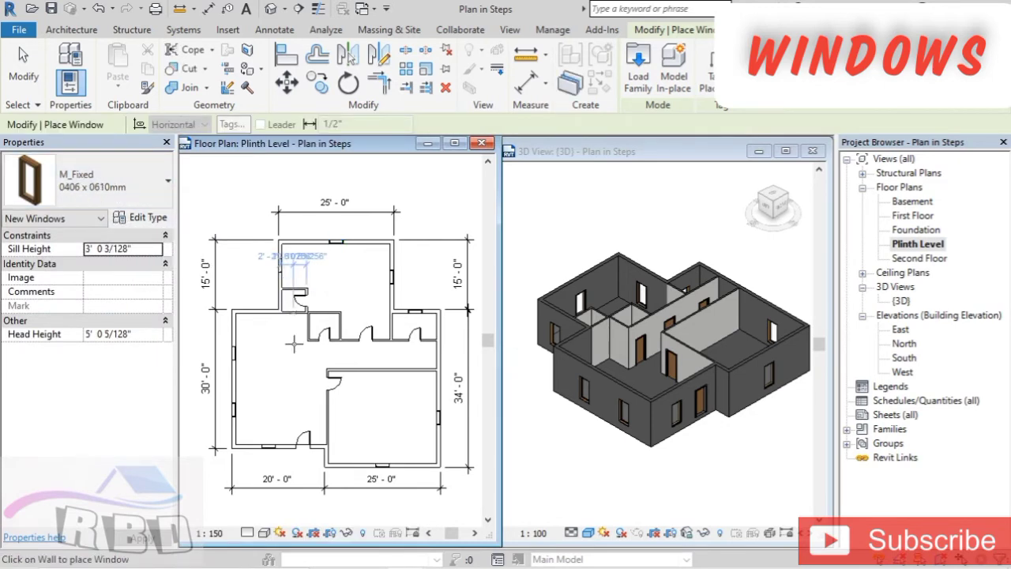
{"action": "left_click", "coordinate": [293, 320]}
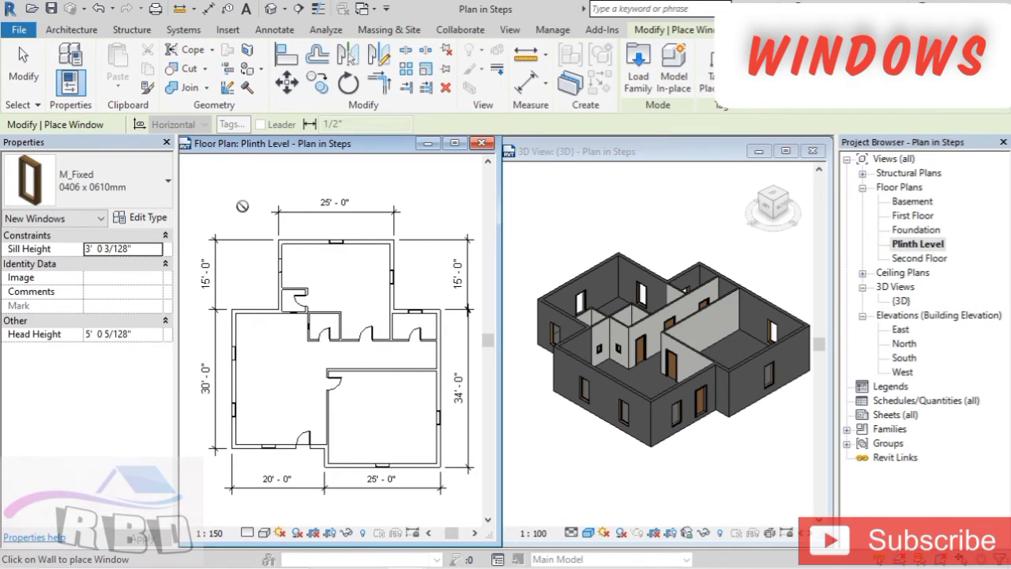
End window placement, zoom the 3D view in on the small interior windows, and select the left one
{"action": "key", "text": "Escape"}
{"action": "key", "text": "Escape"}
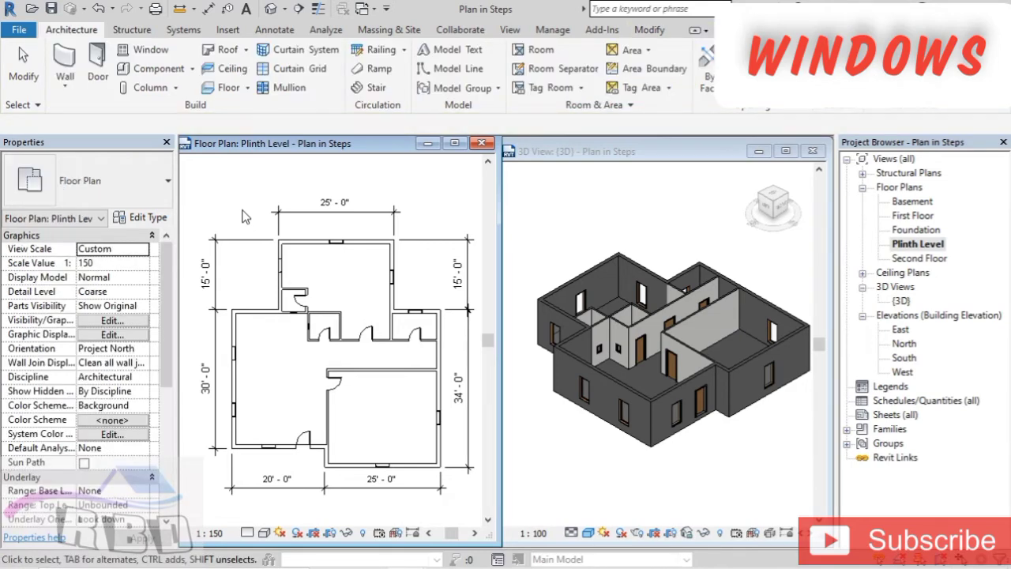
{"action": "scroll", "coordinate": [608, 346], "scroll_direction": "up", "scroll_amount": 1}
{"action": "scroll", "coordinate": [607, 339], "scroll_direction": "up", "scroll_amount": 1}
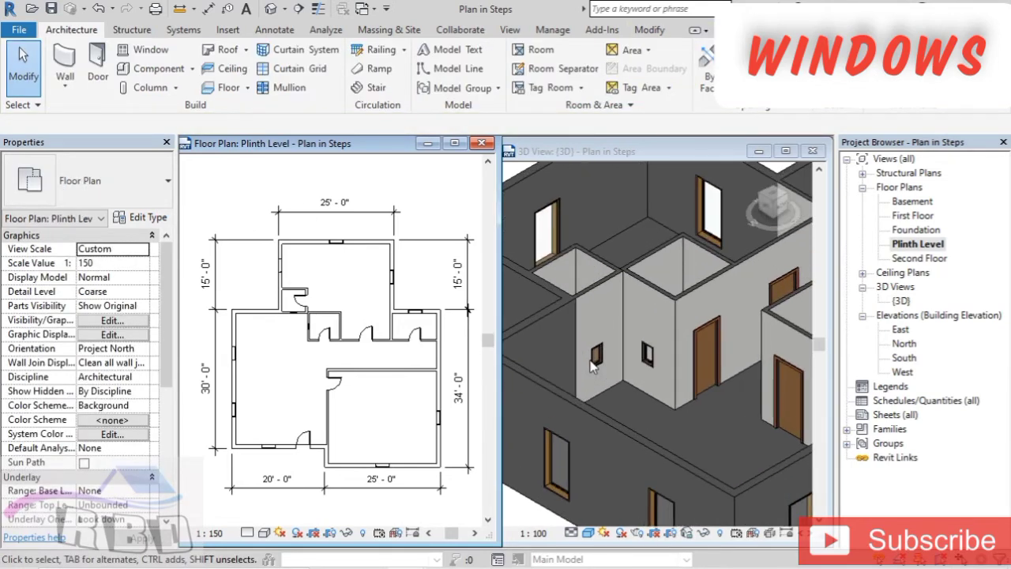
{"action": "scroll", "coordinate": [631, 351], "scroll_direction": "up", "scroll_amount": 1}
{"action": "scroll", "coordinate": [638, 355], "scroll_direction": "up", "scroll_amount": 1}
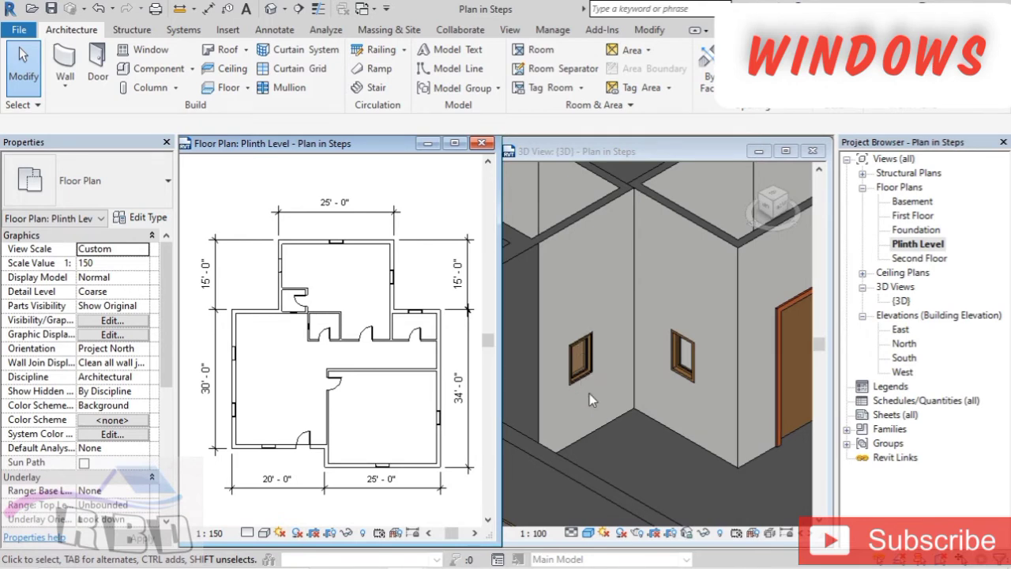
{"action": "left_click", "coordinate": [584, 359]}
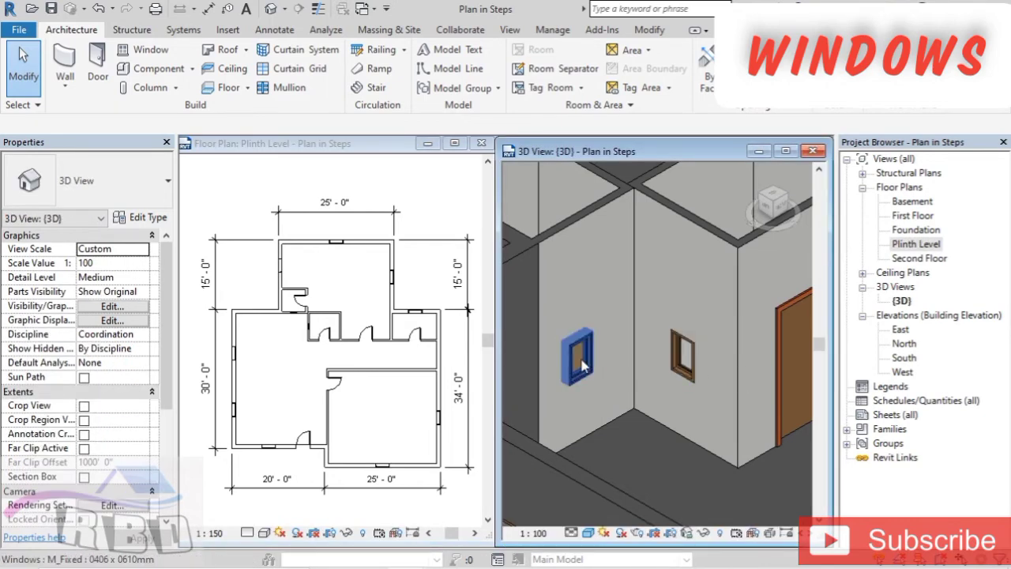
{"action": "left_click", "coordinate": [583, 365]}
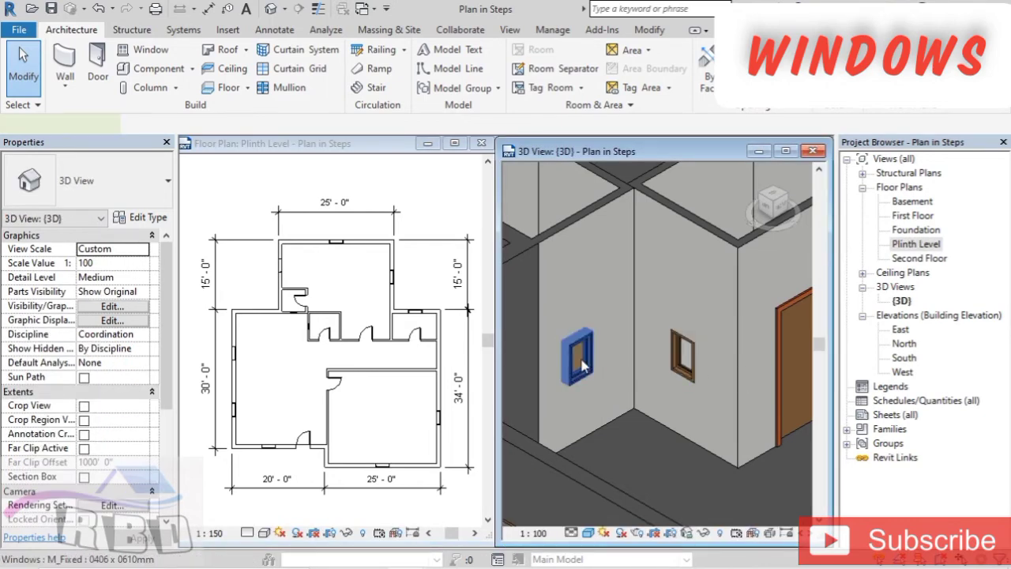
Give both small 0406 x 0610mm interior windows a Head Height of 6' 6"
{"action": "left_click", "coordinate": [684, 359], "text": "ctrl"}
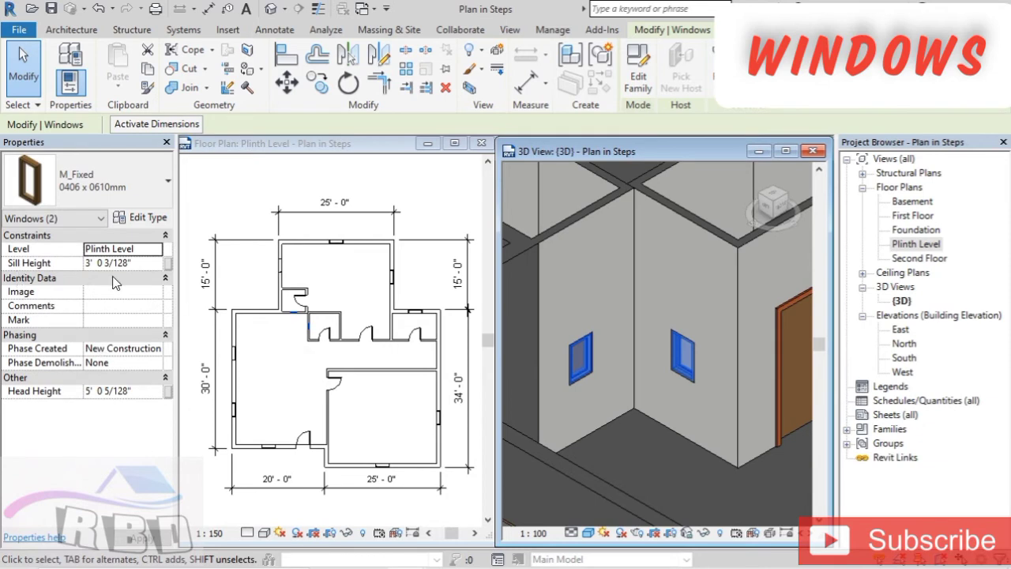
{"action": "left_click", "coordinate": [136, 391]}
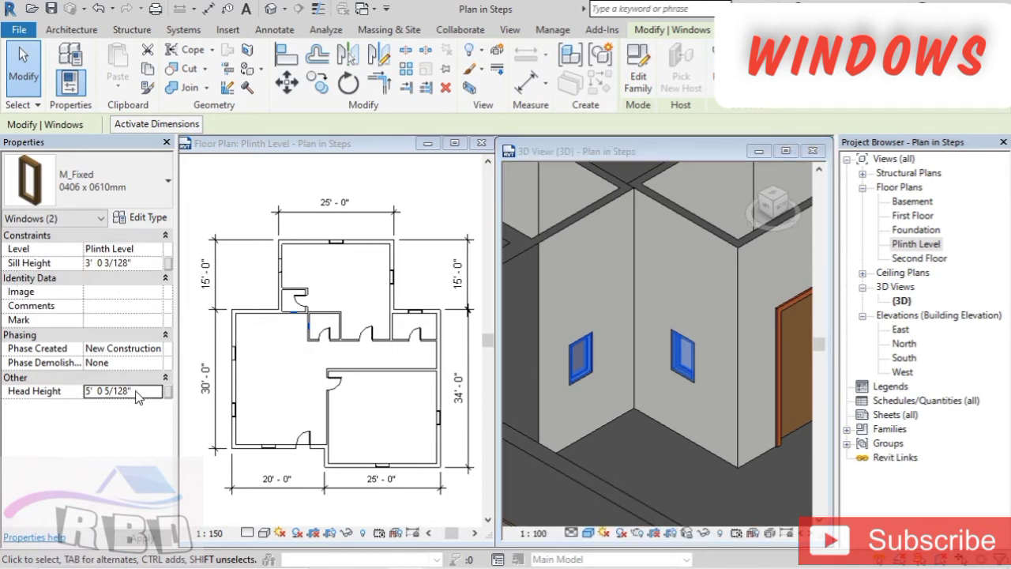
{"action": "key", "text": "BackSpace"}
{"action": "key", "text": "BackSpace"}
{"action": "key", "text": "BackSpace"}
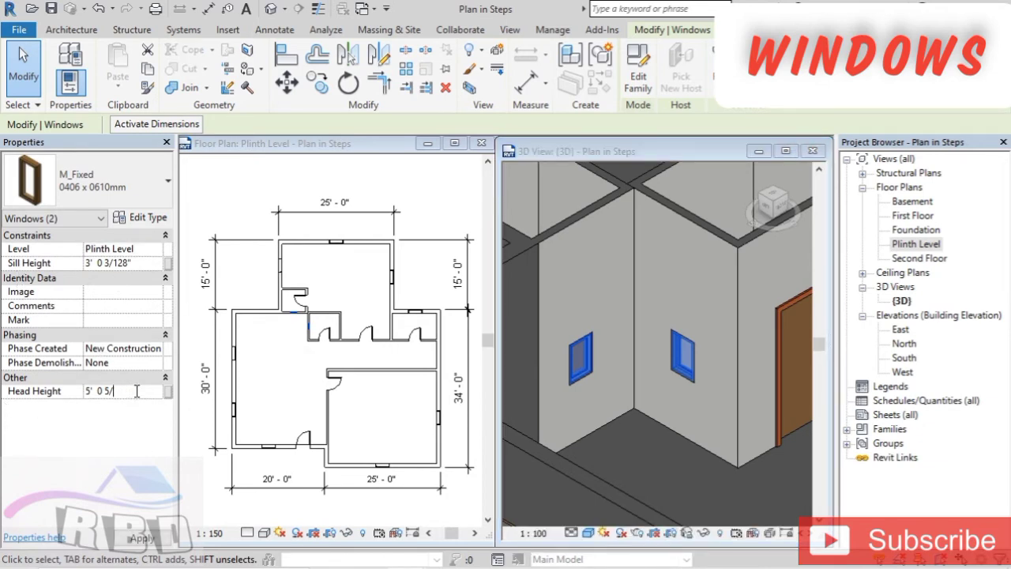
{"action": "key", "text": "BackSpace"}
{"action": "key", "text": "BackSpace"}
{"action": "key", "text": "BackSpace"}
{"action": "key", "text": "Return"}
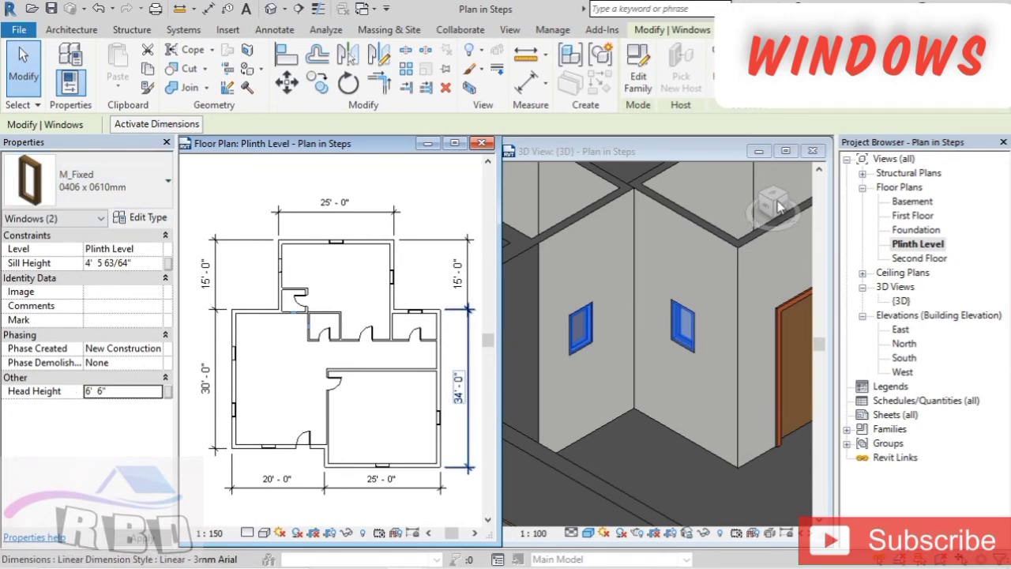
{"action": "left_click", "coordinate": [314, 189]}
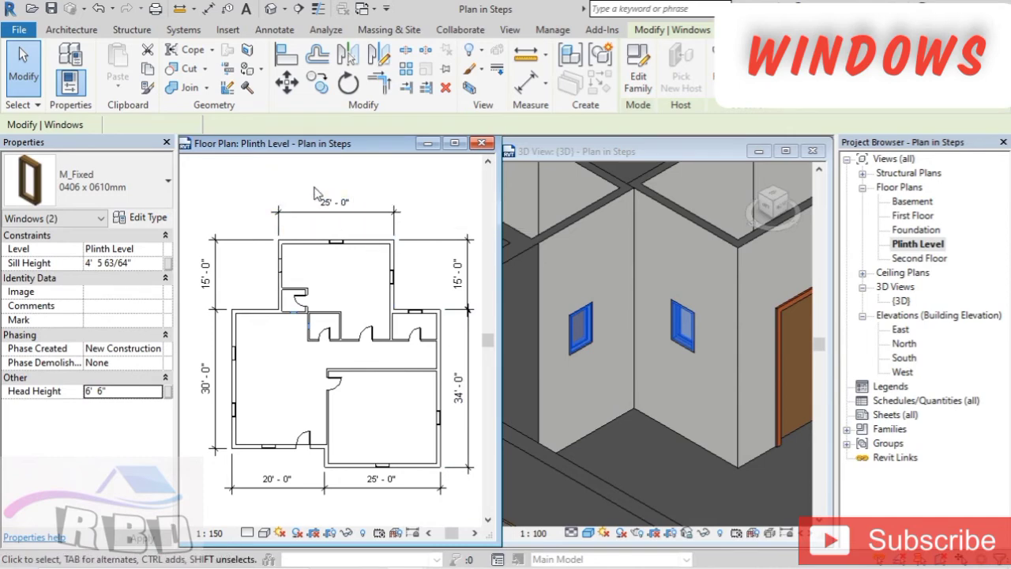
Return the 3D view to the full isometric view of the house using the ViewCube
{"action": "left_click", "coordinate": [774, 206]}
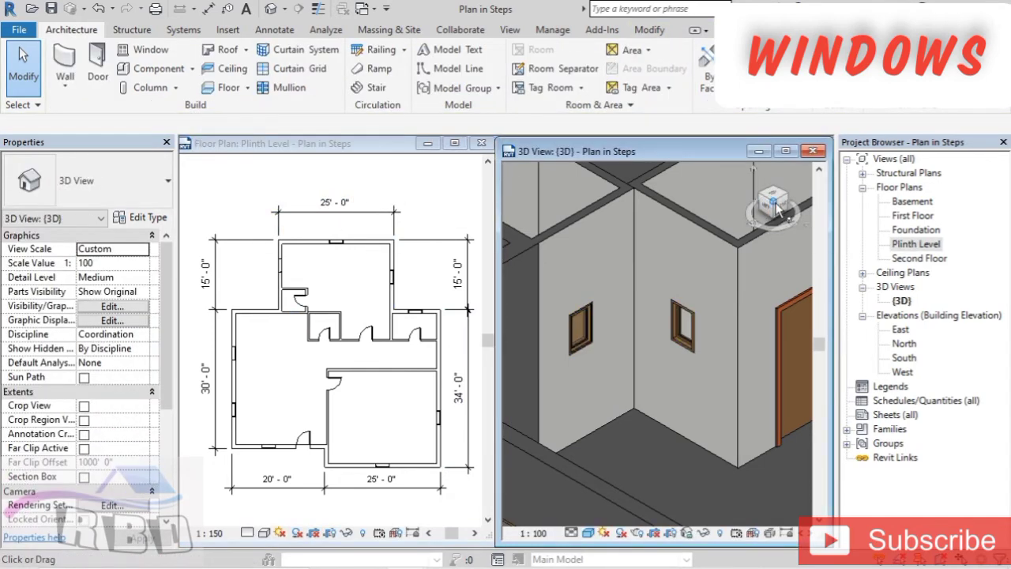
{"action": "left_click", "coordinate": [778, 207]}
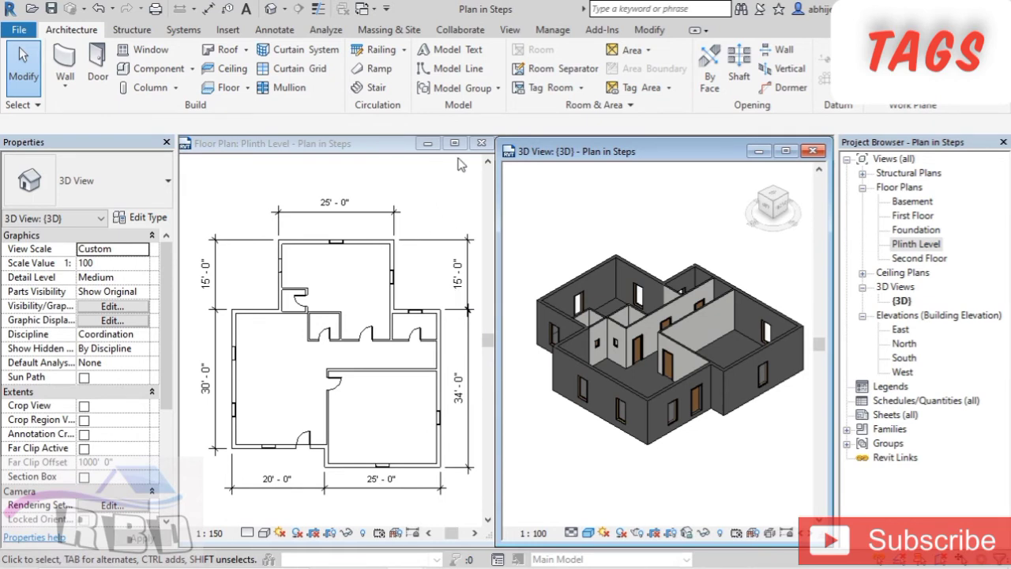
Show the Plinth Level floor plan full size, zoom it to fit, and select the bottom-wall fixed window
{"action": "double_click", "coordinate": [907, 244]}
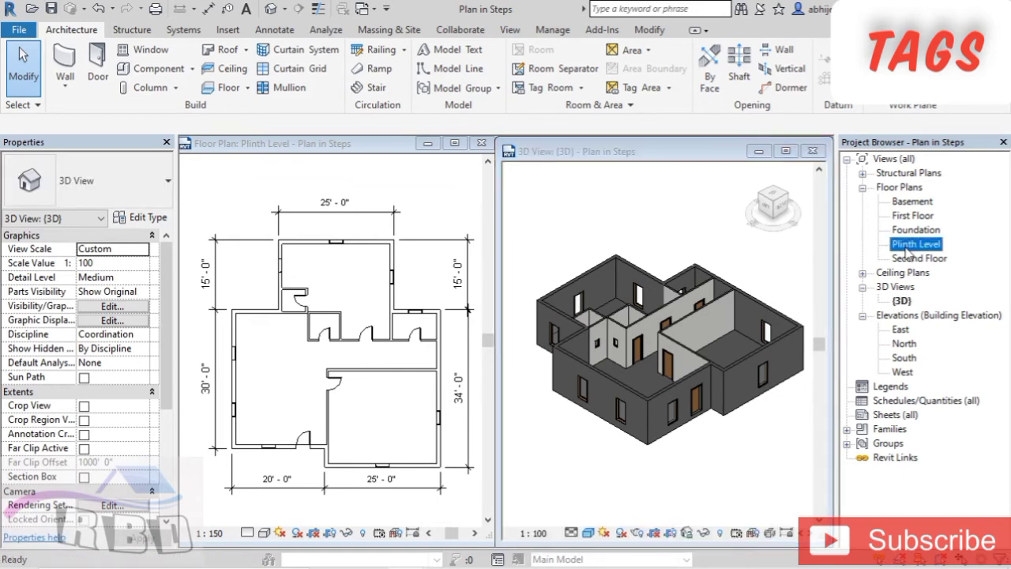
{"action": "left_click", "coordinate": [454, 144]}
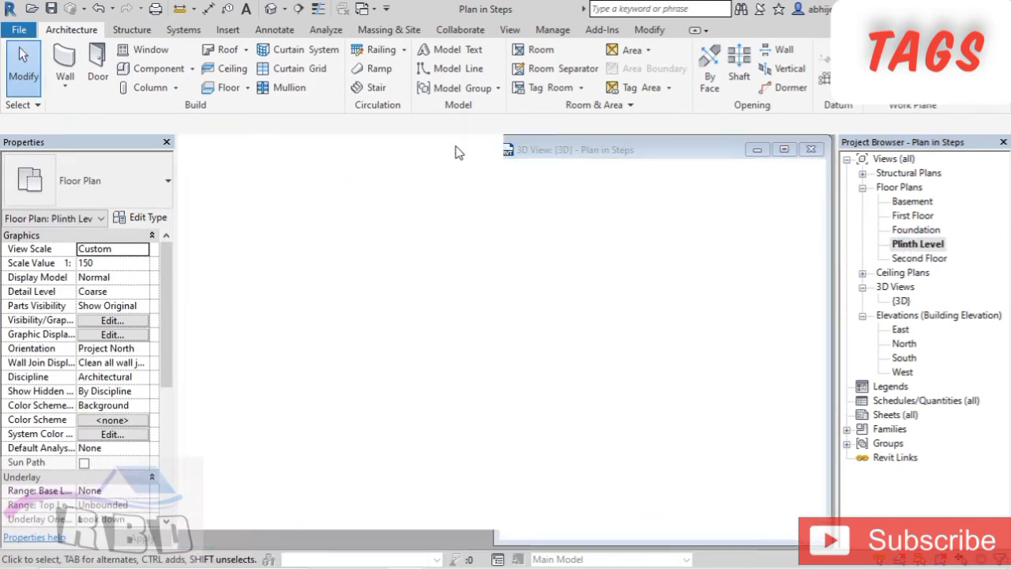
{"action": "scroll", "coordinate": [668, 273], "scroll_direction": "down", "scroll_amount": 1}
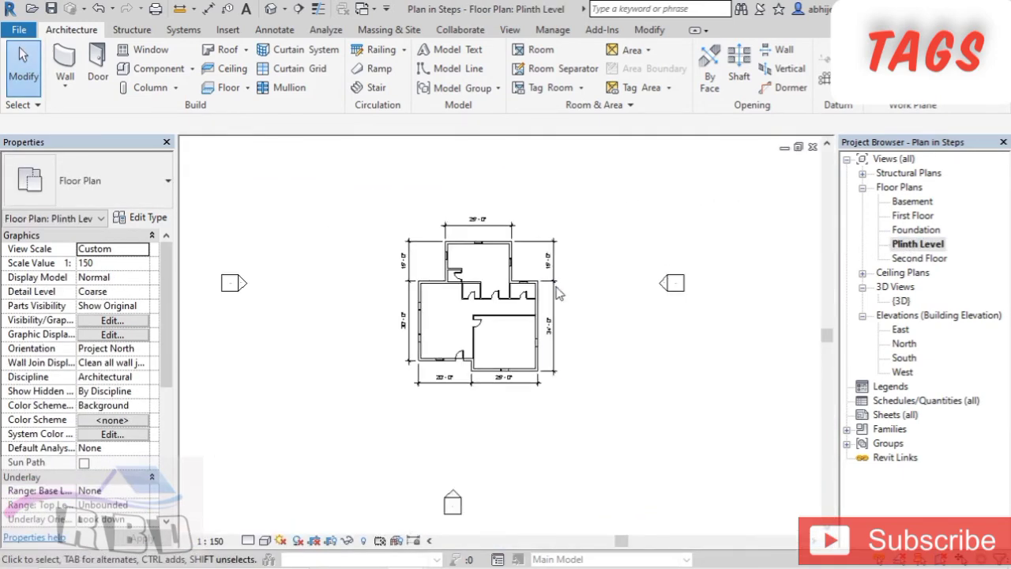
{"action": "scroll", "coordinate": [632, 340], "scroll_direction": "up", "scroll_amount": 1}
{"action": "scroll", "coordinate": [632, 339], "scroll_direction": "up", "scroll_amount": 1}
{"action": "scroll", "coordinate": [632, 339], "scroll_direction": "up", "scroll_amount": 1}
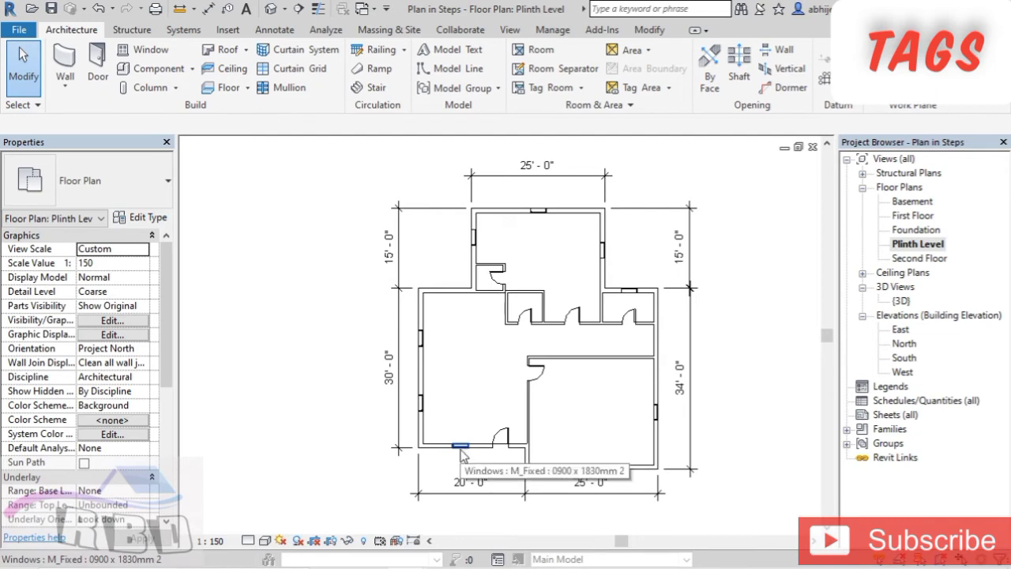
{"action": "left_click", "coordinate": [461, 448]}
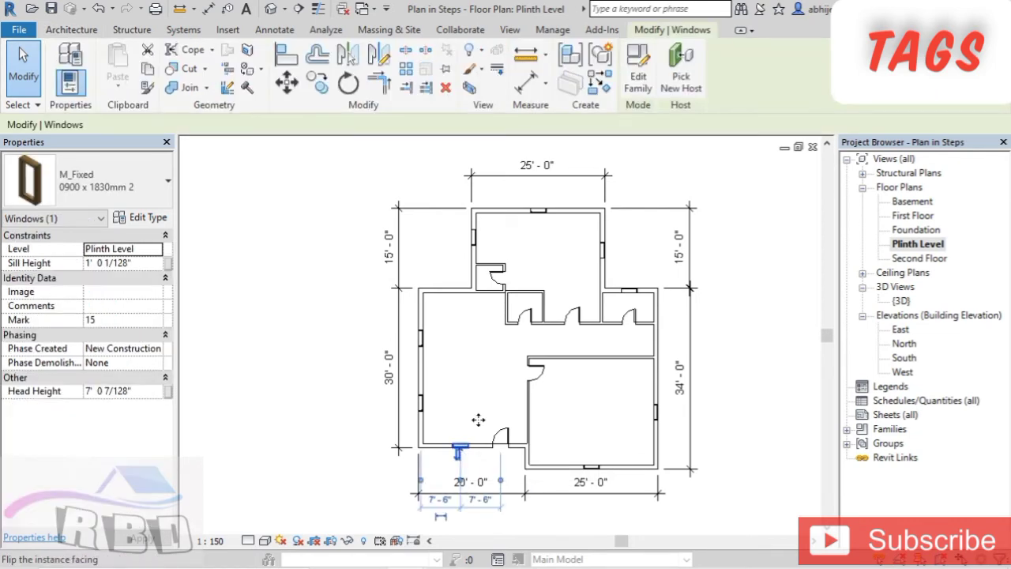
Change the Type Mark of window type M_Fixed 0900 x 1830mm 2 from 19 to W1
{"action": "left_click", "coordinate": [138, 220]}
{"action": "scroll", "coordinate": [502, 246], "scroll_direction": "down", "scroll_amount": 3}
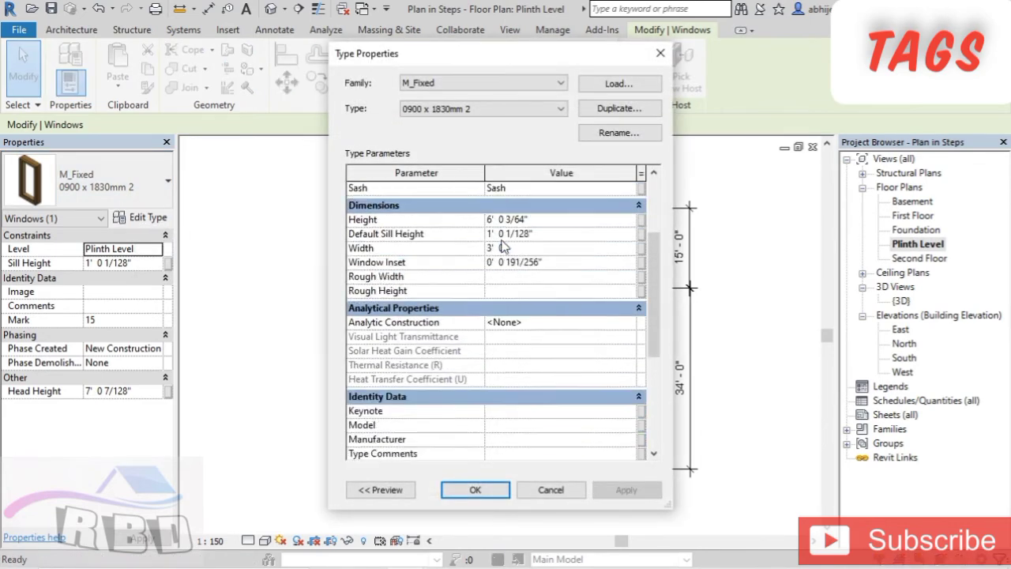
{"action": "scroll", "coordinate": [503, 246], "scroll_direction": "down", "scroll_amount": 1}
{"action": "scroll", "coordinate": [503, 247], "scroll_direction": "down", "scroll_amount": 1}
{"action": "scroll", "coordinate": [502, 247], "scroll_direction": "down", "scroll_amount": 2}
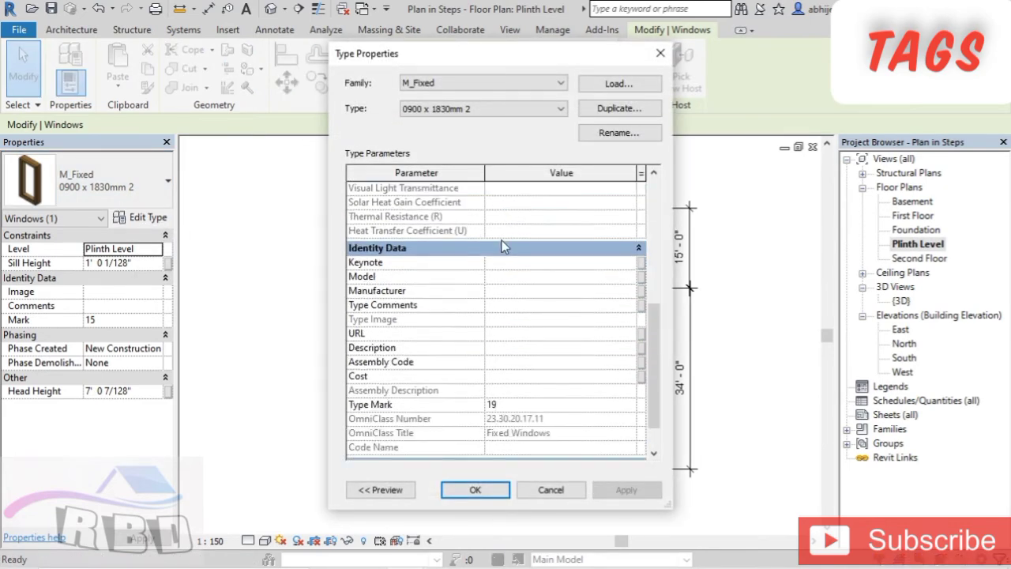
{"action": "scroll", "coordinate": [503, 247], "scroll_direction": "down", "scroll_amount": 1}
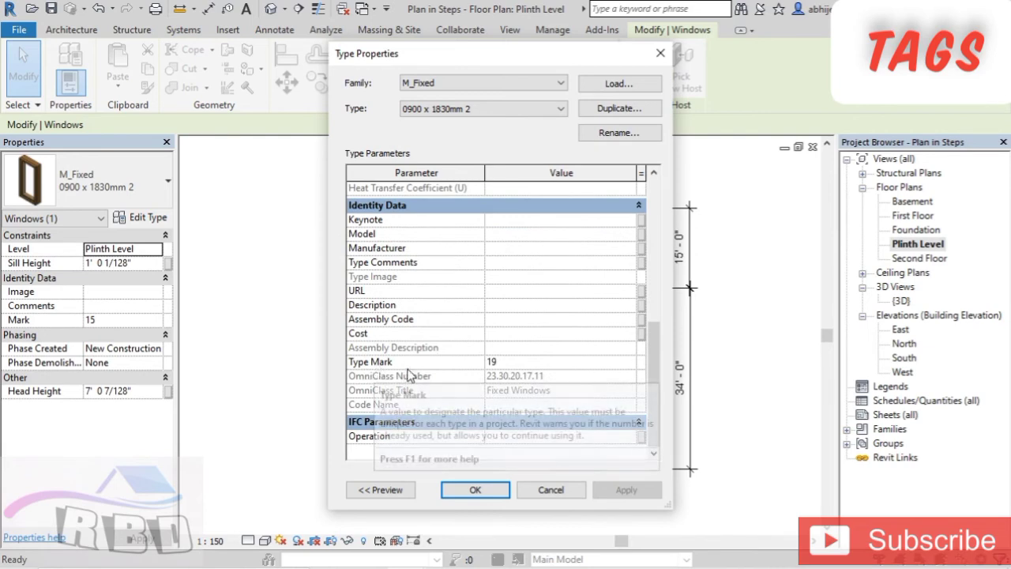
{"action": "left_click", "coordinate": [507, 361]}
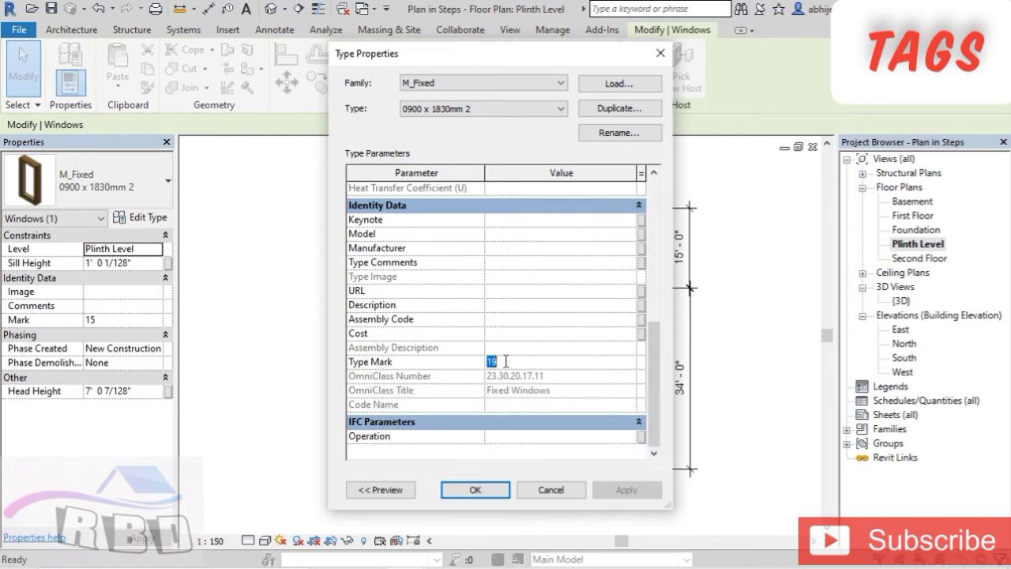
{"action": "key", "text": "BackSpace"}
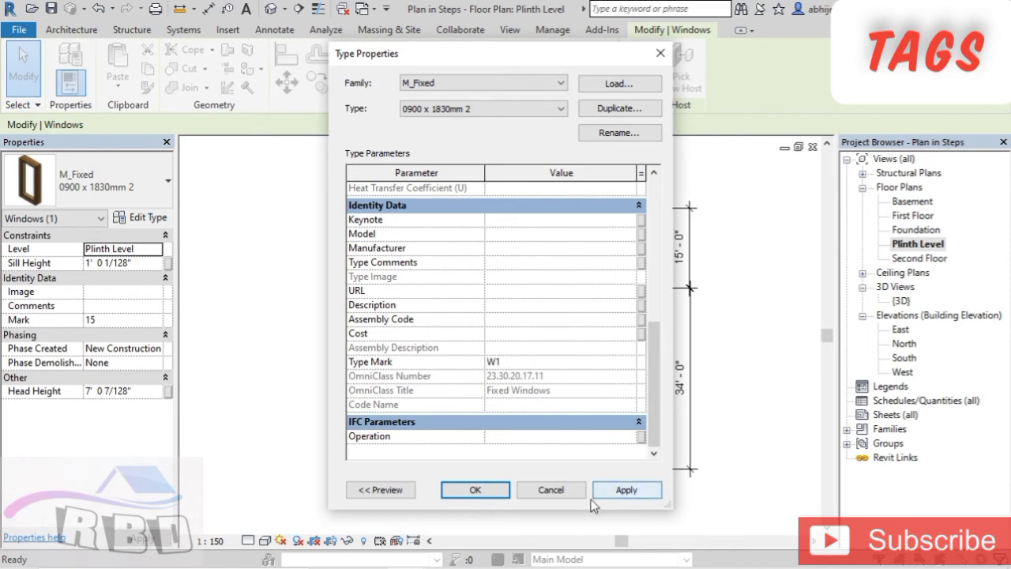
{"action": "left_click", "coordinate": [472, 491]}
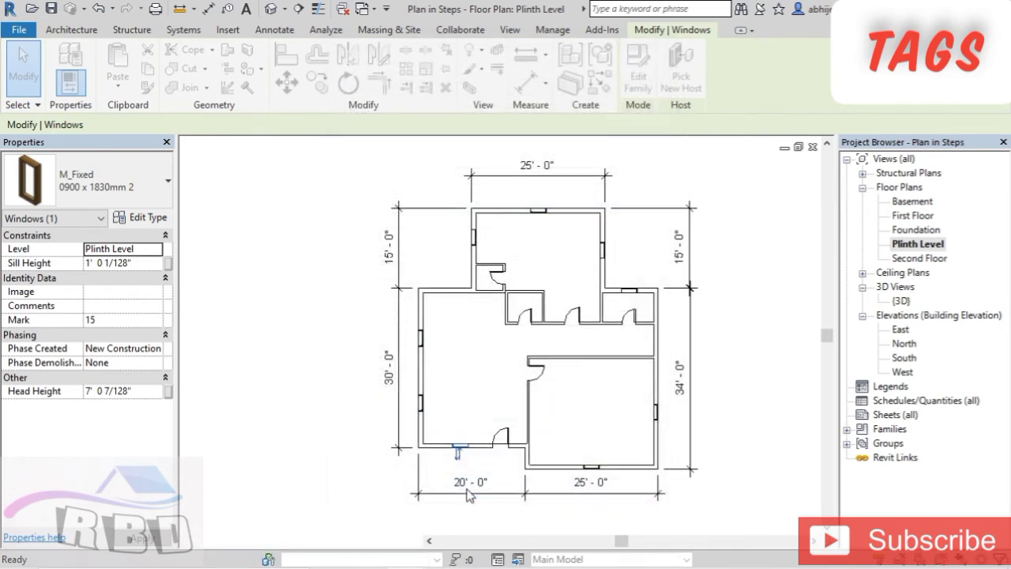
Change the small window type 0406 x 0610mm's Type Mark from 10 to V
{"action": "left_click", "coordinate": [348, 395]}
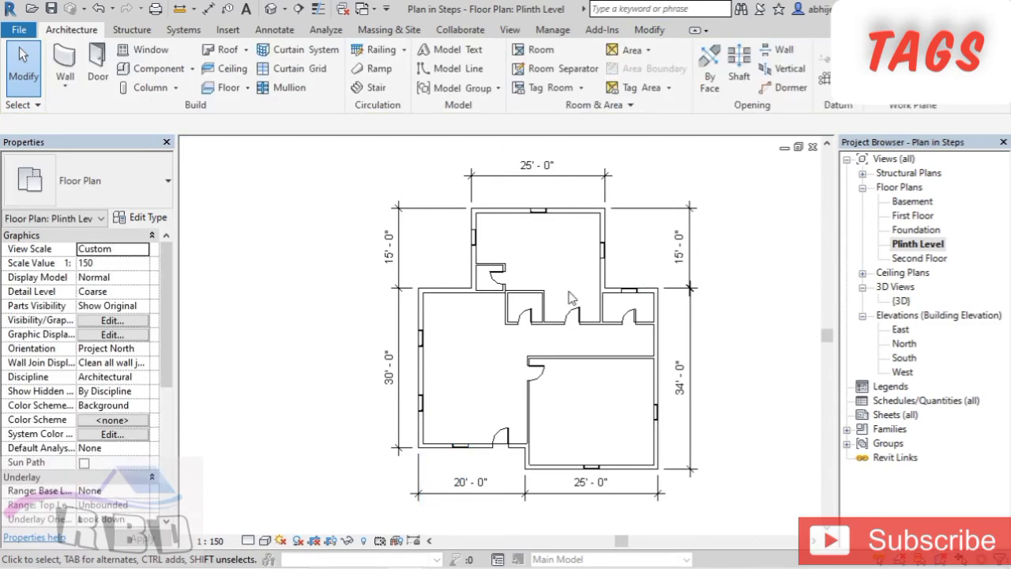
{"action": "left_click", "coordinate": [488, 295]}
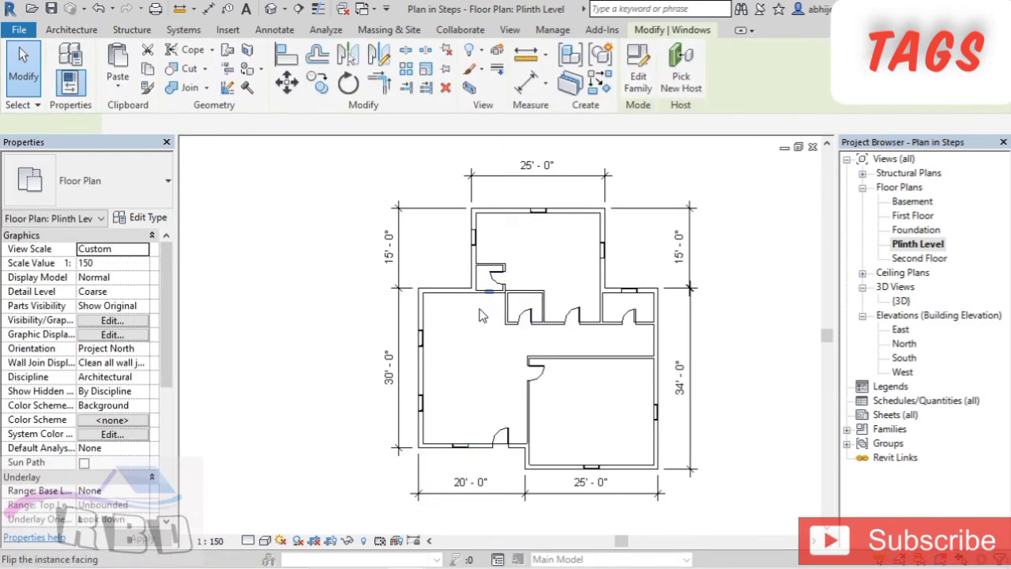
{"action": "left_click", "coordinate": [151, 216]}
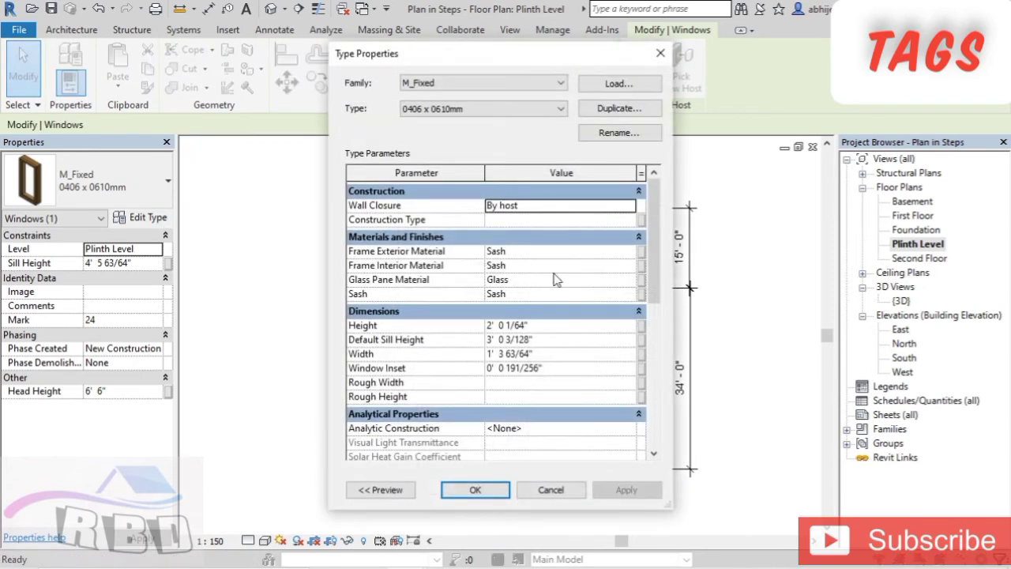
{"action": "scroll", "coordinate": [555, 280], "scroll_direction": "down", "scroll_amount": 4}
{"action": "scroll", "coordinate": [557, 285], "scroll_direction": "down", "scroll_amount": 3}
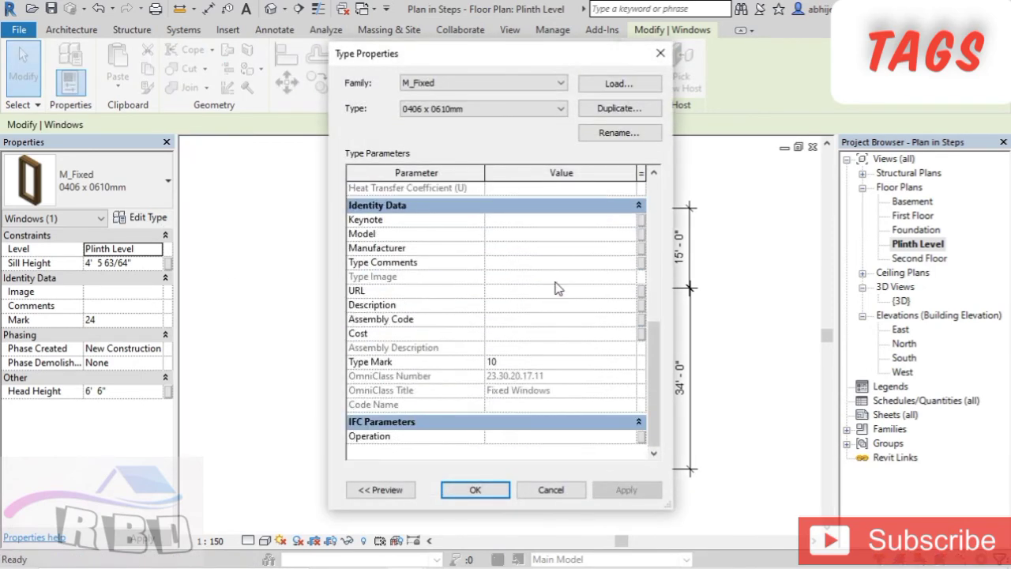
{"action": "left_click", "coordinate": [515, 359]}
{"action": "type", "text": "V"}
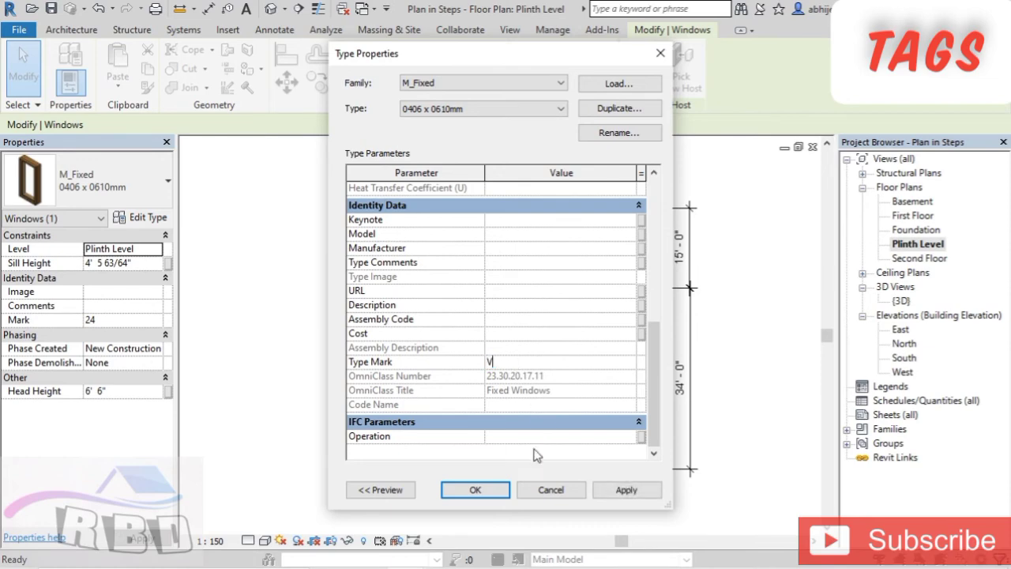
{"action": "left_click", "coordinate": [488, 495]}
{"action": "key", "text": "Escape"}
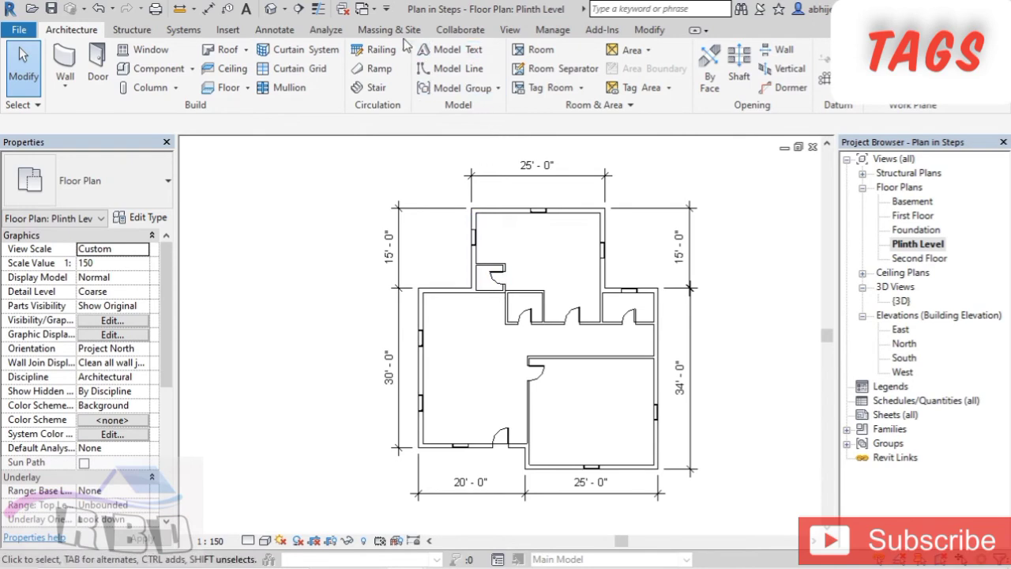
Bring up the Tag All Not Tagged dialog from the Annotate tab
{"action": "left_click", "coordinate": [278, 28]}
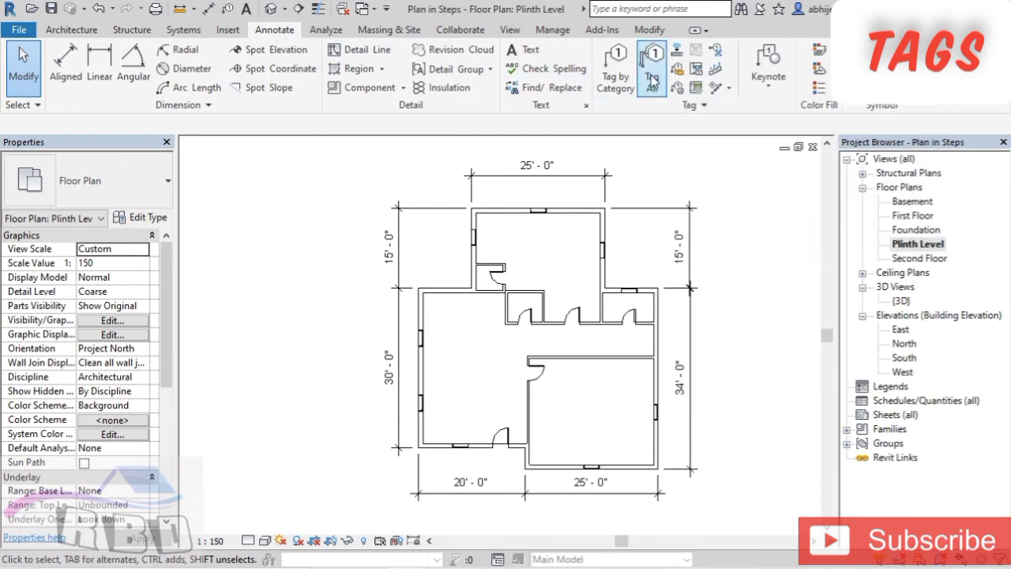
{"action": "left_click", "coordinate": [654, 84]}
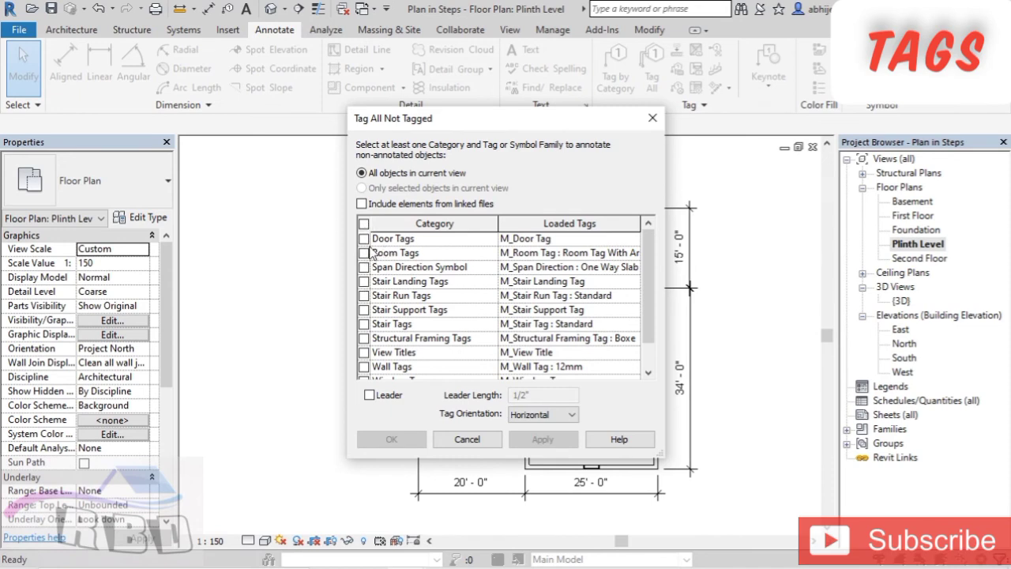
Tag all untagged windows with M_Window Tag, labelling them W1 or V
{"action": "scroll", "coordinate": [371, 247], "scroll_direction": "down", "scroll_amount": 1}
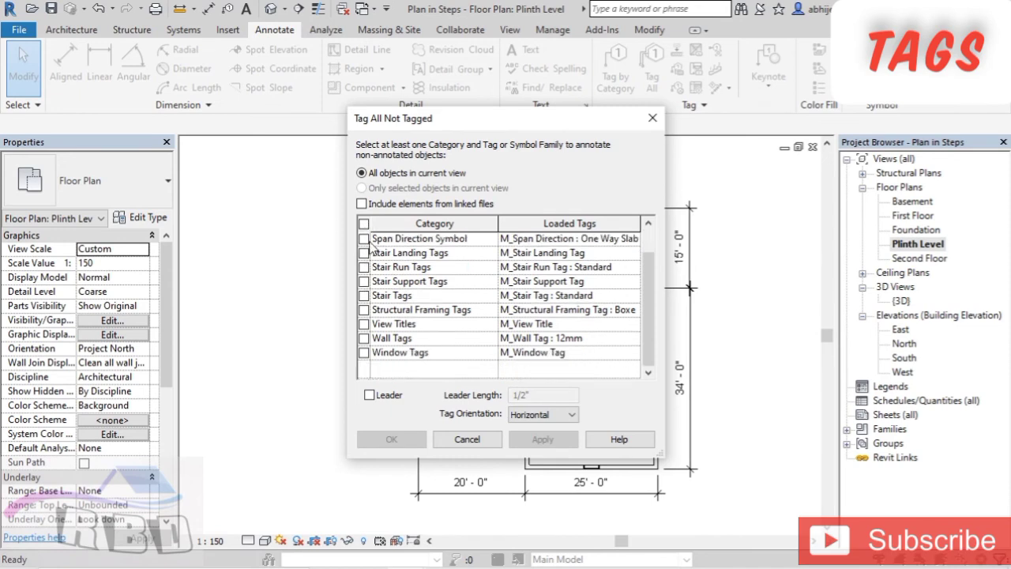
{"action": "left_click", "coordinate": [364, 353]}
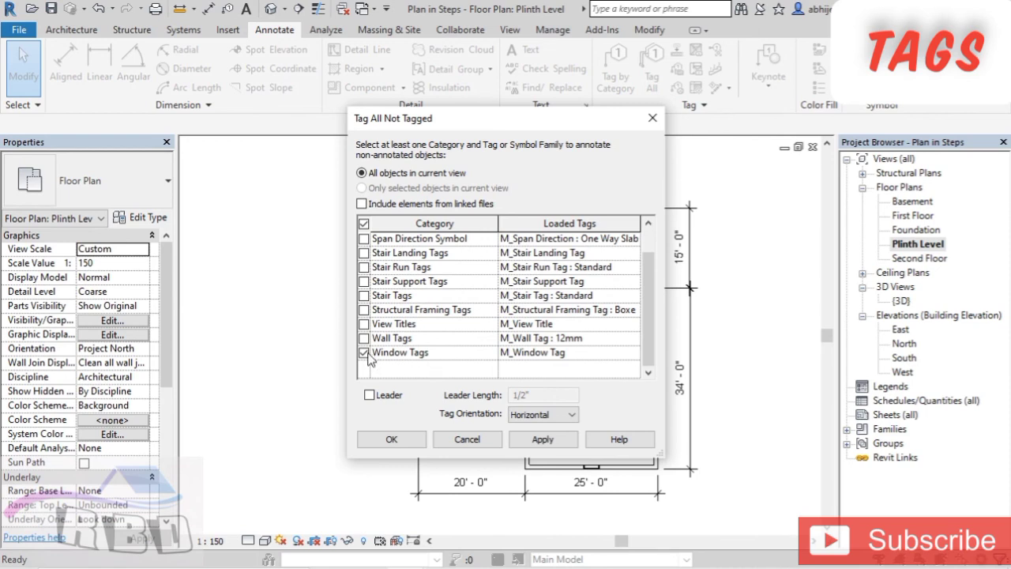
{"action": "left_click", "coordinate": [393, 439]}
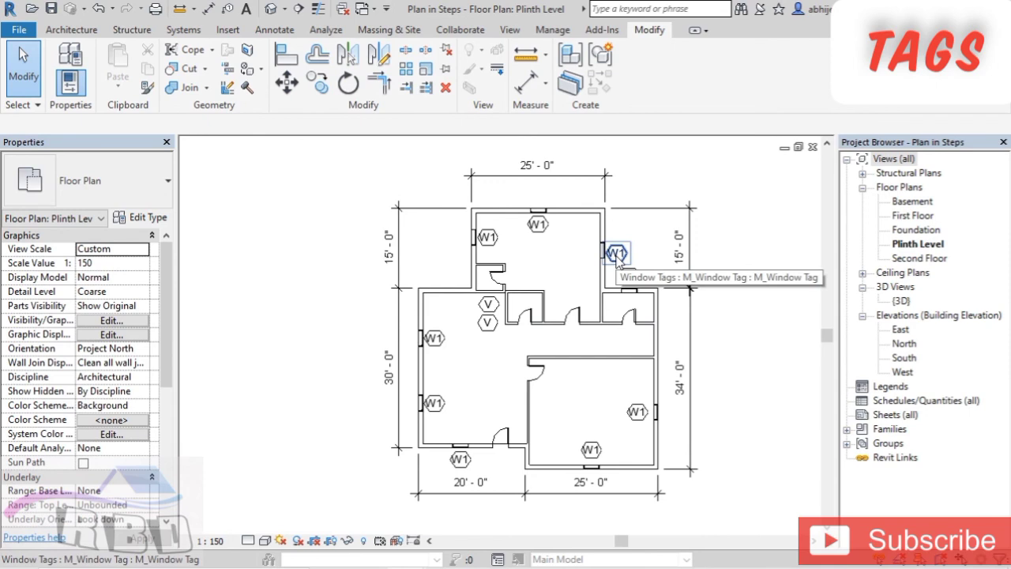
Move the crowded W1 tag on the upper room's right wall left into the room
{"action": "left_click", "coordinate": [617, 257]}
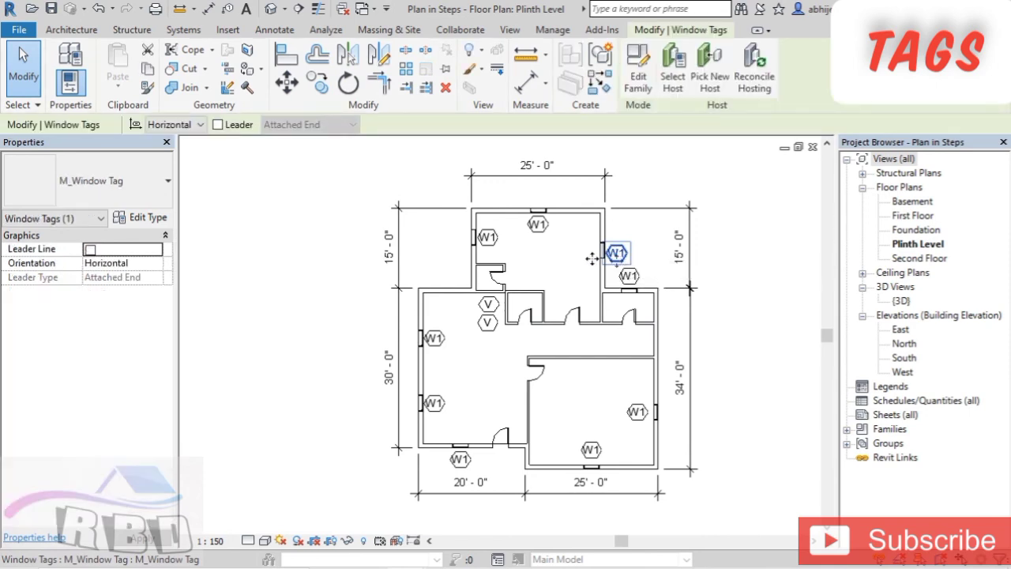
{"action": "left_click_drag", "start_coordinate": [591, 258], "coordinate": [587, 255]}
{"action": "left_click", "coordinate": [584, 272]}
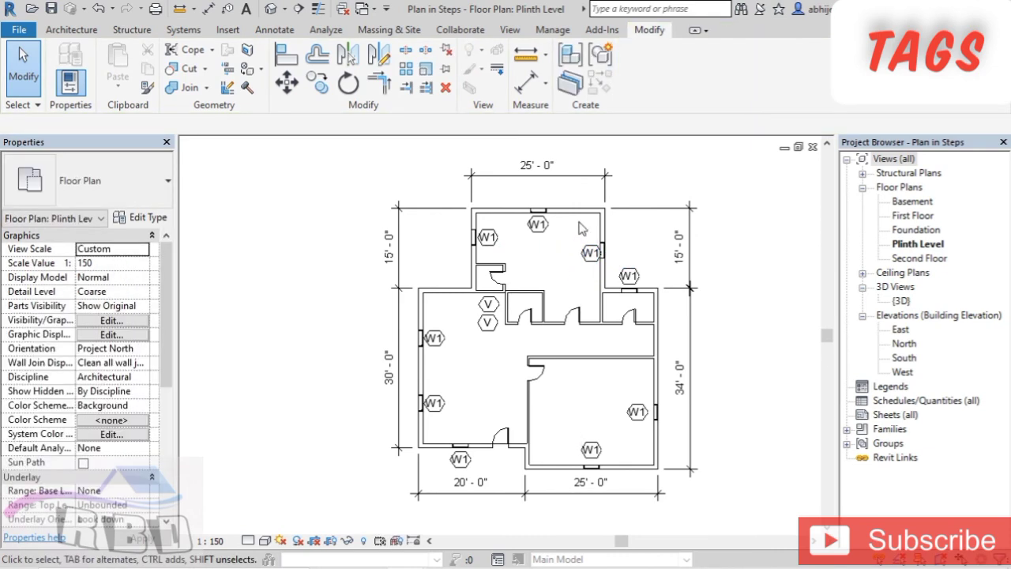